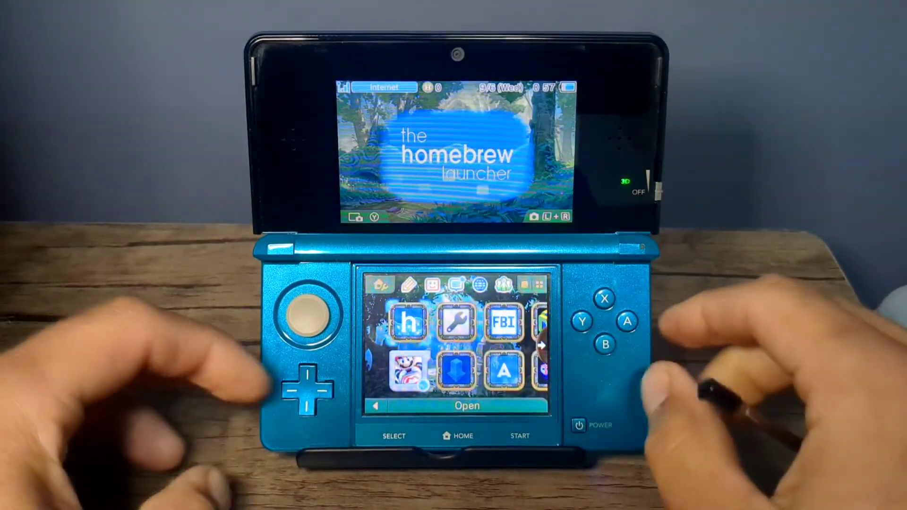
Follow the doc's 3ds.hacks.guide link to open the Installing boot9strap (Soundhax) page in a new tab.
{"action": "key", "text": "Right"}
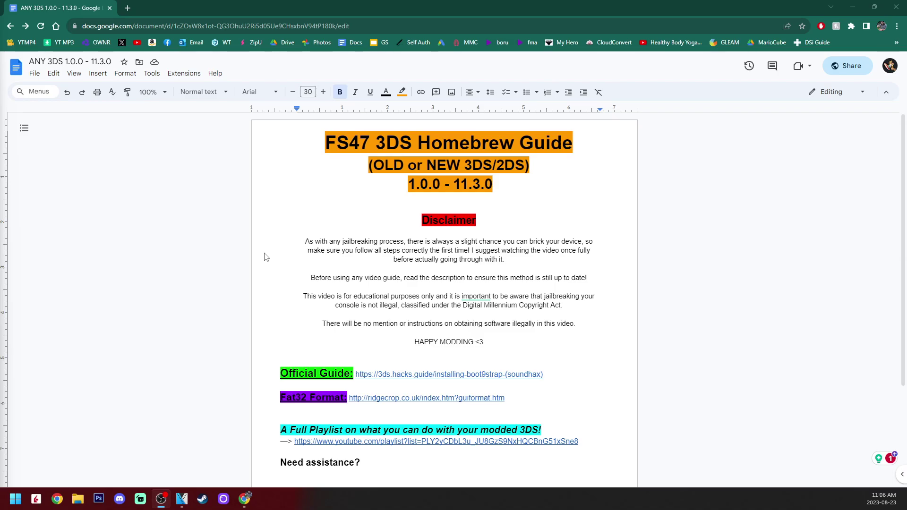
{"action": "left_click", "coordinate": [762, 254]}
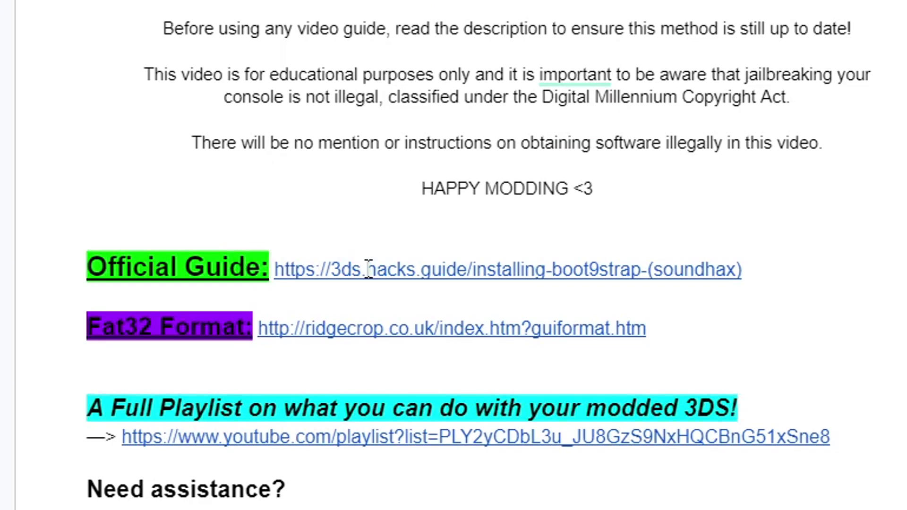
{"action": "left_click", "coordinate": [401, 374]}
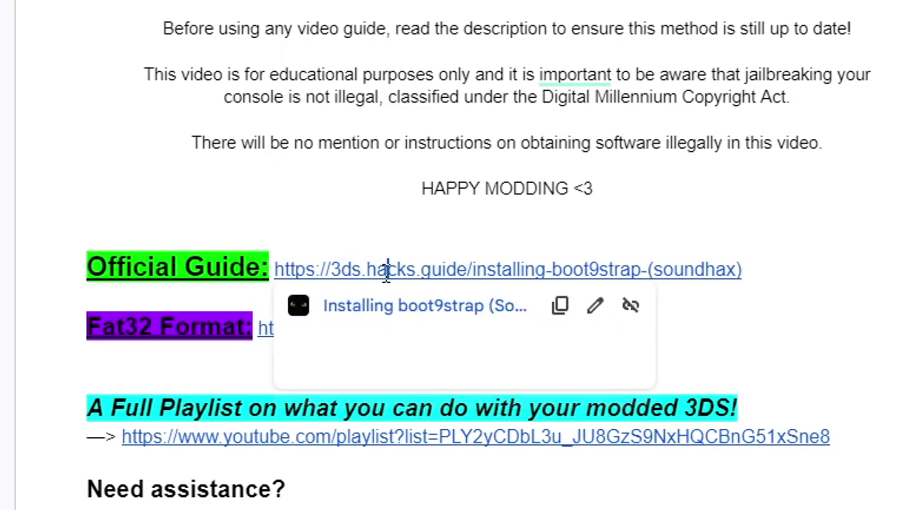
{"action": "left_click", "coordinate": [390, 307]}
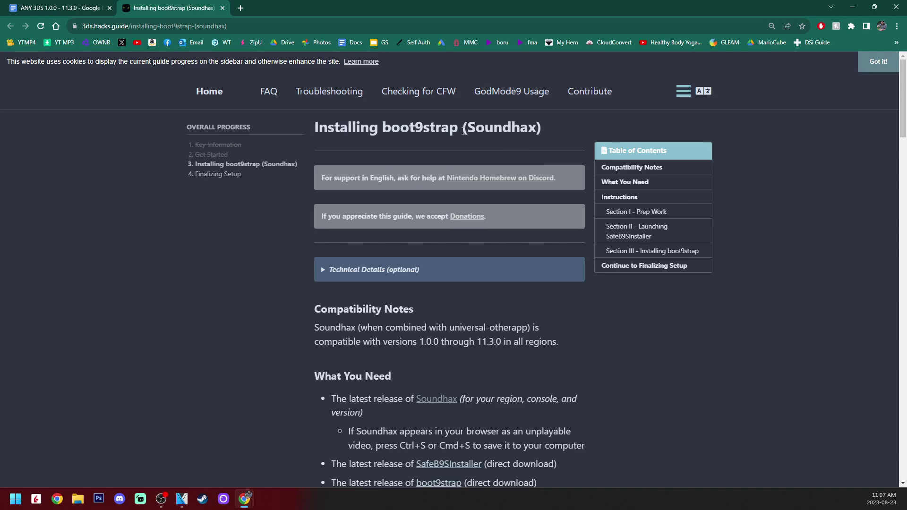
{"action": "left_click_drag", "start_coordinate": [464, 132], "coordinate": [542, 131]}
{"action": "left_click", "coordinate": [573, 141]}
{"action": "scroll", "coordinate": [668, 319], "scroll_direction": "down", "scroll_amount": 2}
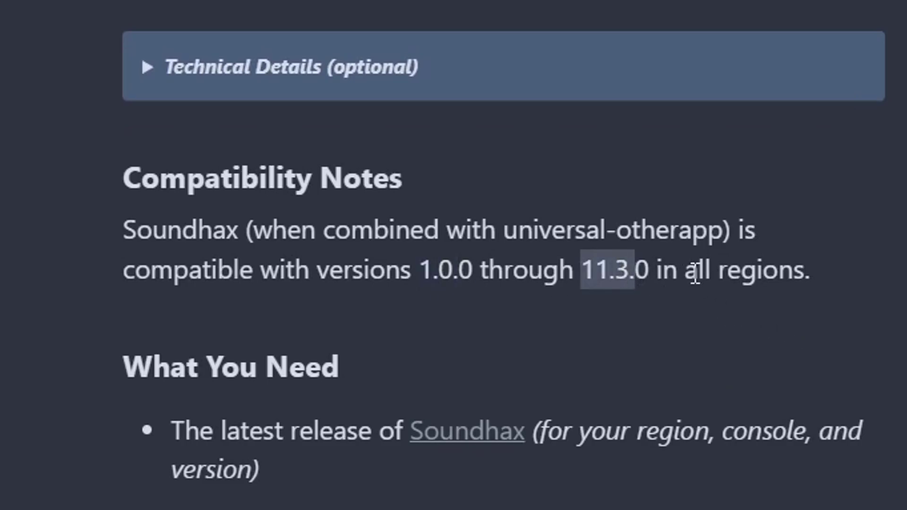
{"action": "double_click", "coordinate": [696, 271]}
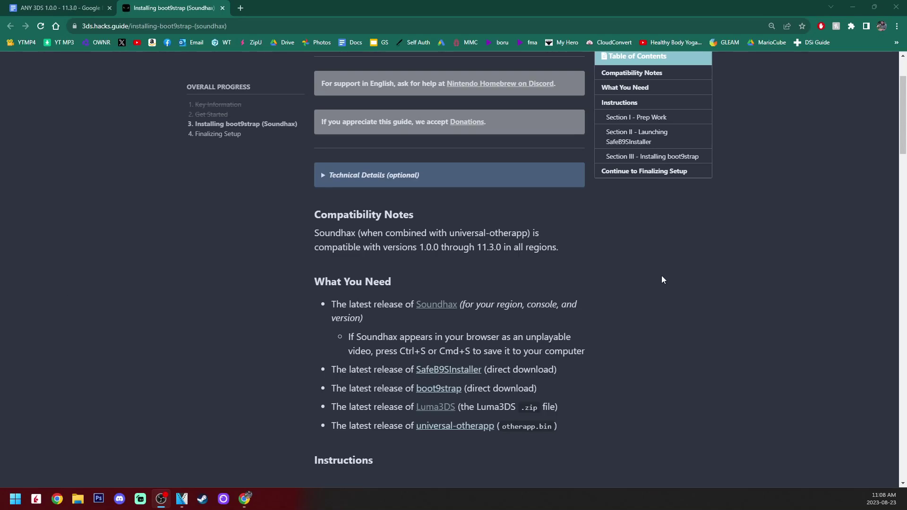
{"action": "scroll", "coordinate": [711, 254], "scroll_direction": "down", "scroll_amount": 3}
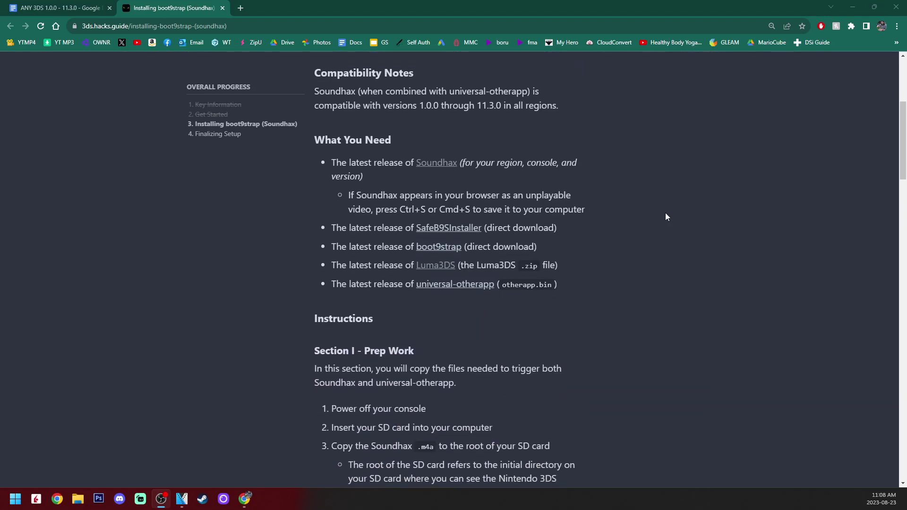
{"action": "left_click_drag", "start_coordinate": [306, 143], "coordinate": [313, 67]}
{"action": "left_click", "coordinate": [465, 147]}
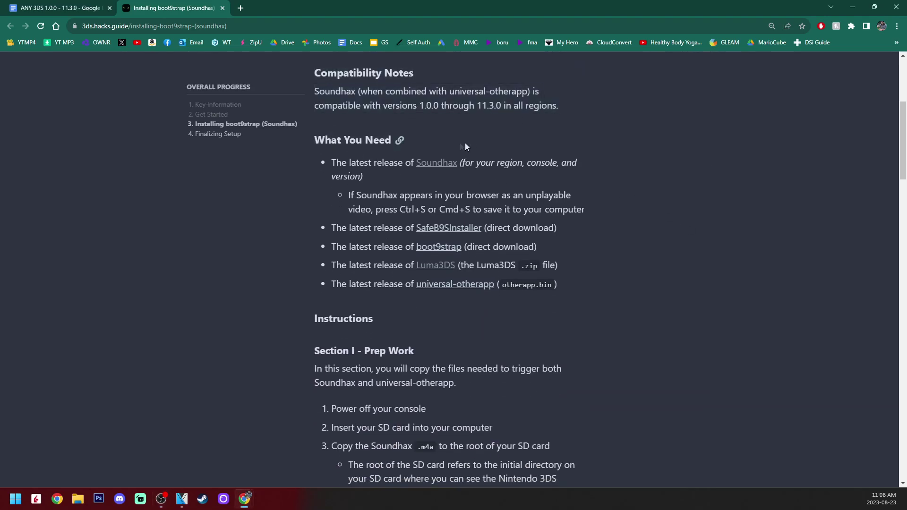
{"action": "left_click", "coordinate": [432, 165]}
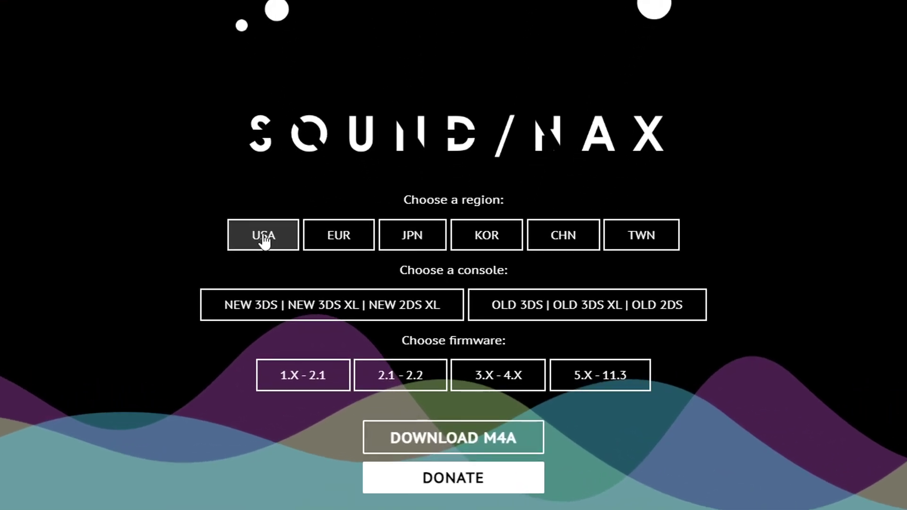
Download the Soundhax m4a for USA, Old 3DS / Old 3DS XL / Old 2DS, firmware 5.X - 11.3.
{"action": "left_click", "coordinate": [334, 302]}
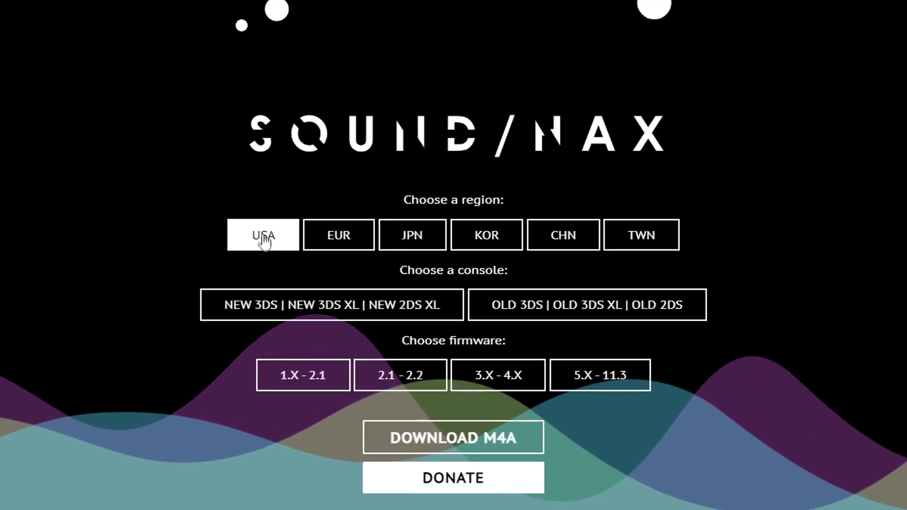
{"action": "left_click", "coordinate": [553, 307]}
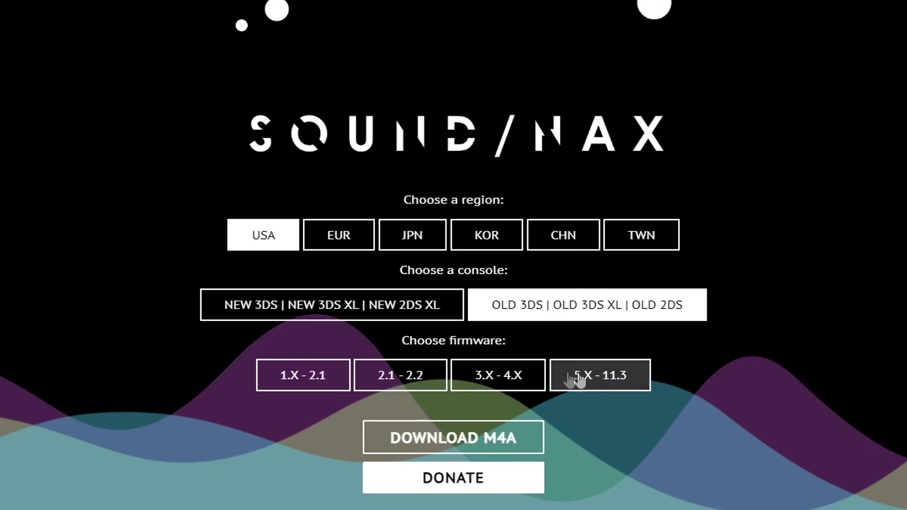
{"action": "left_click", "coordinate": [602, 383]}
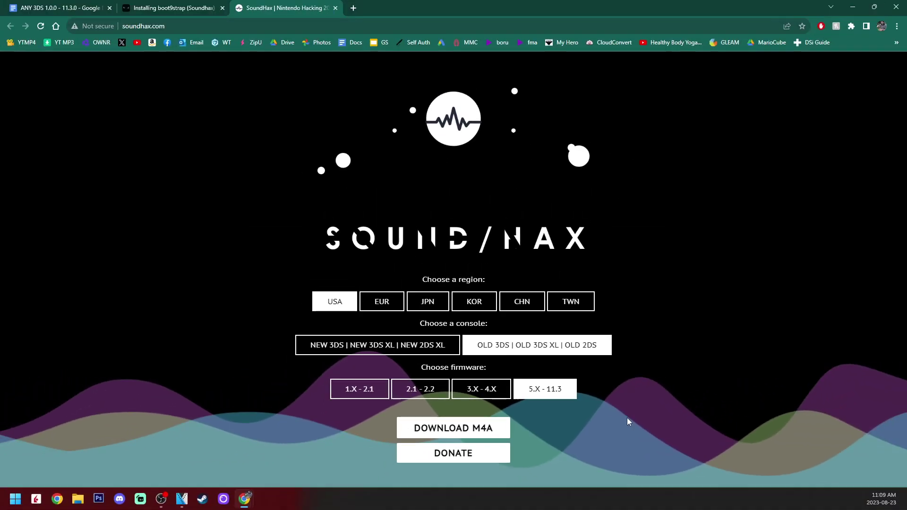
{"action": "left_click", "coordinate": [469, 432]}
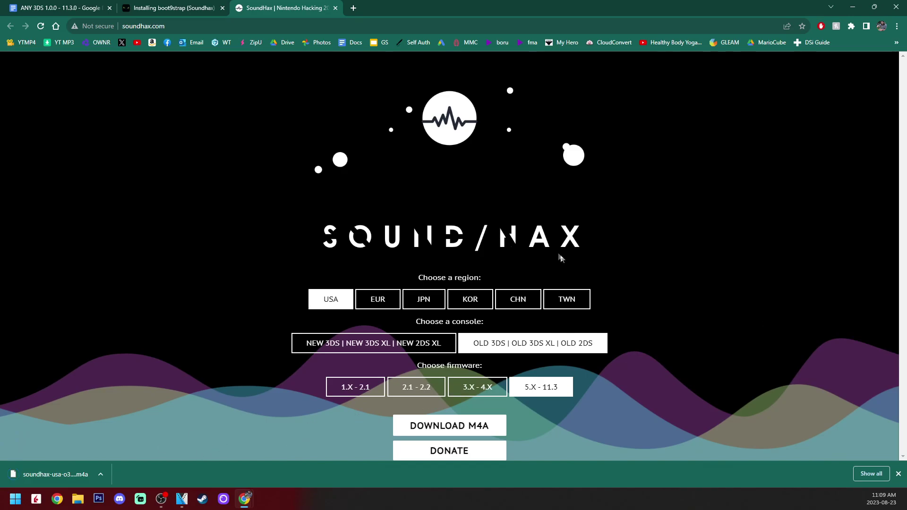
Back on the guide, download the latest SafeB9SInstaller and boot9strap zips.
{"action": "left_click", "coordinate": [335, 8]}
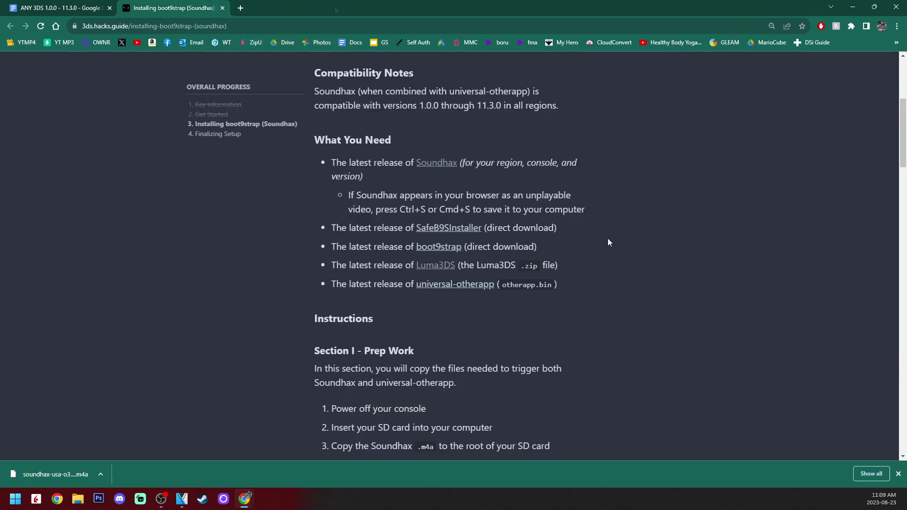
{"action": "left_click", "coordinate": [437, 232]}
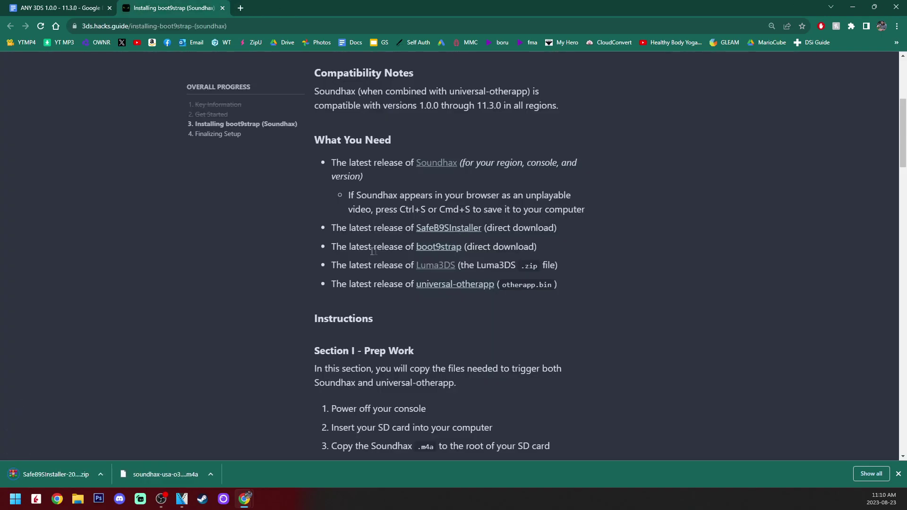
{"action": "left_click", "coordinate": [440, 250]}
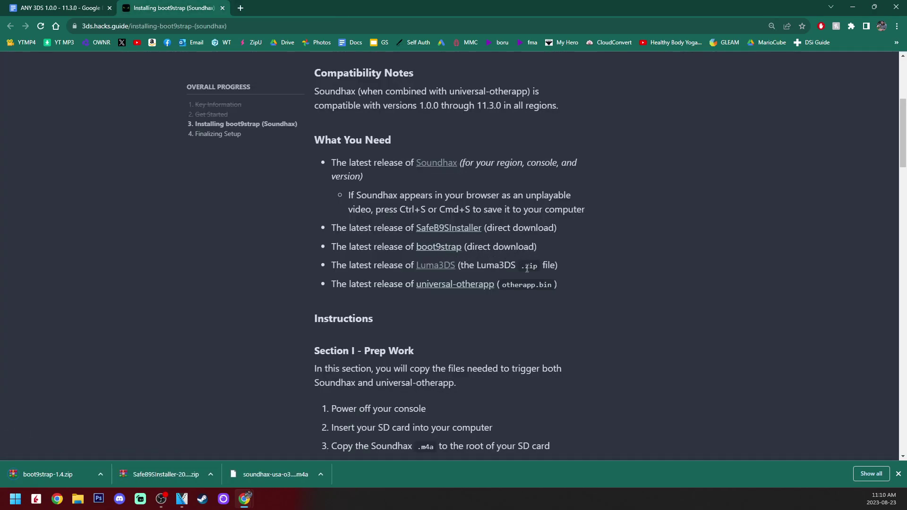
Download Luma3DSv13.0.2.zip and otherapp.bin from their GitHub release pages.
{"action": "left_click", "coordinate": [444, 272]}
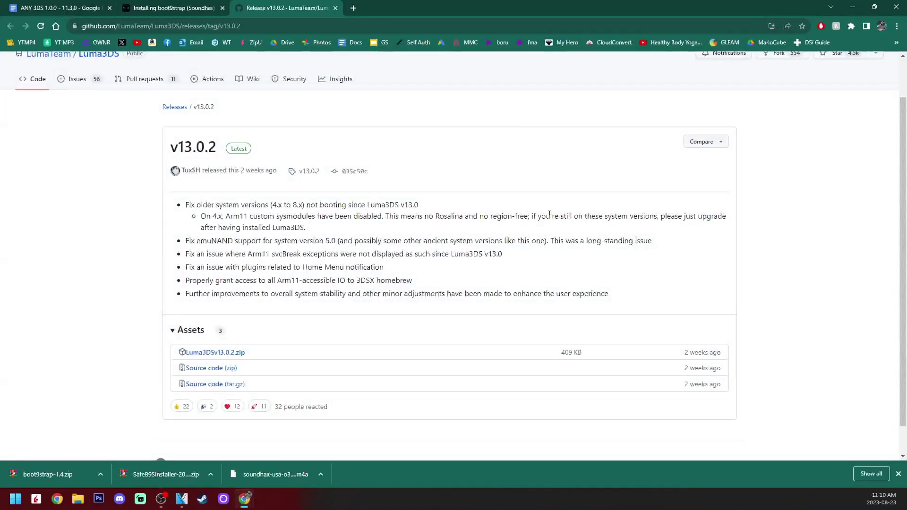
{"action": "left_click", "coordinate": [222, 353]}
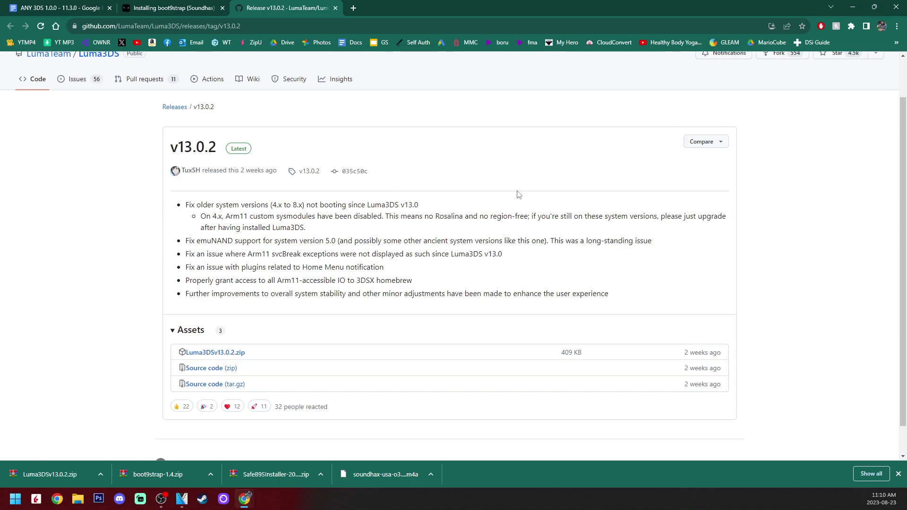
{"action": "left_click", "coordinate": [334, 8]}
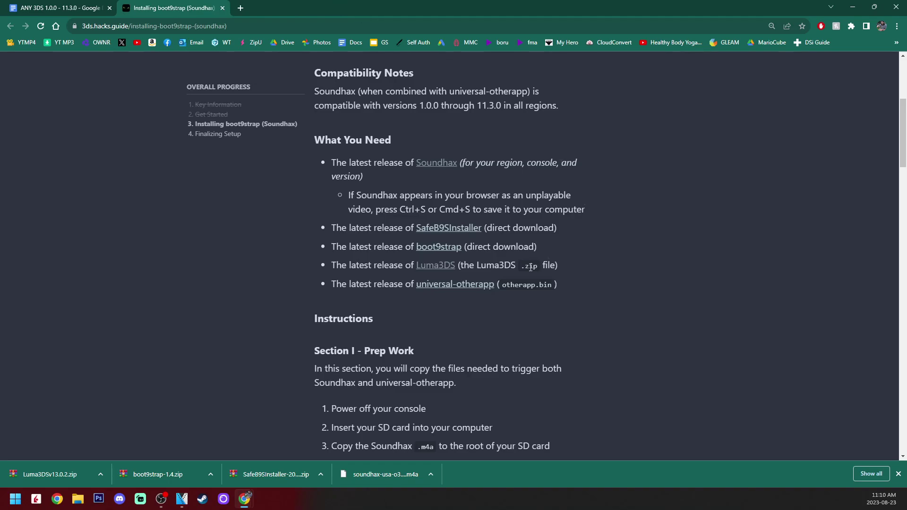
{"action": "left_click", "coordinate": [456, 287]}
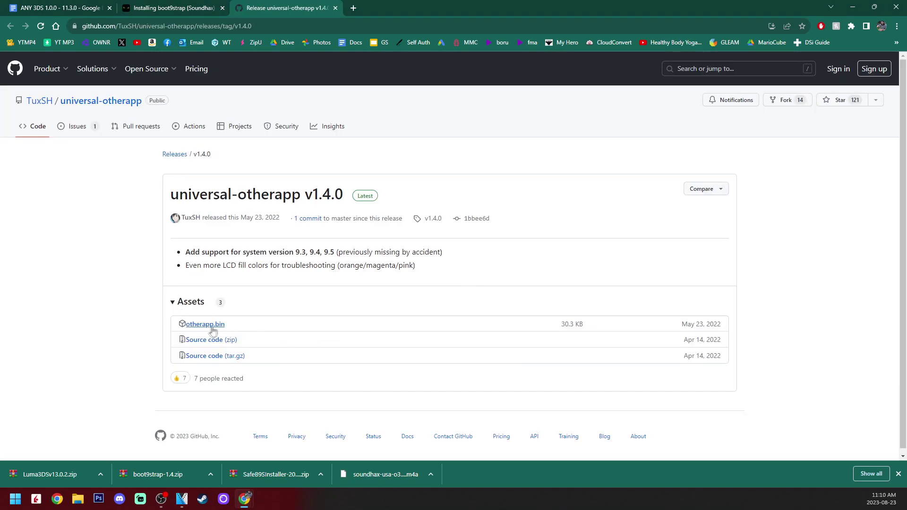
{"action": "left_click", "coordinate": [212, 325]}
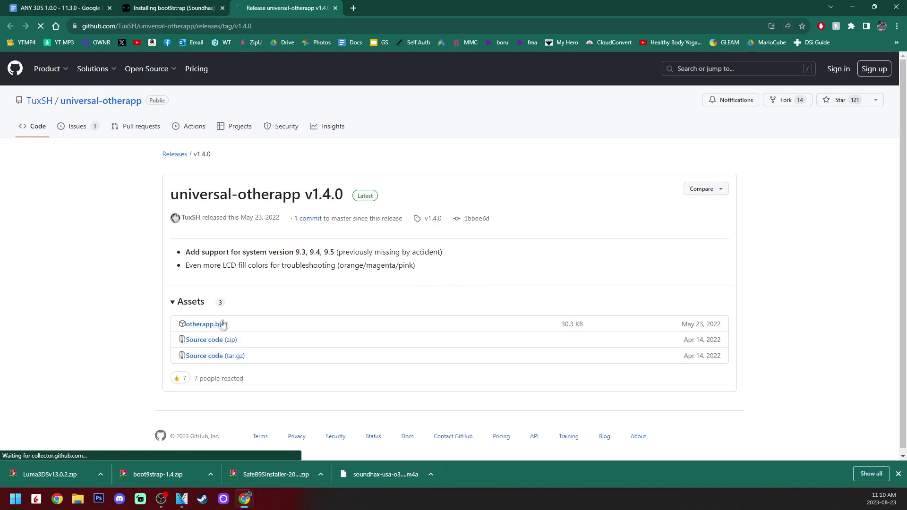
{"action": "left_click", "coordinate": [336, 8]}
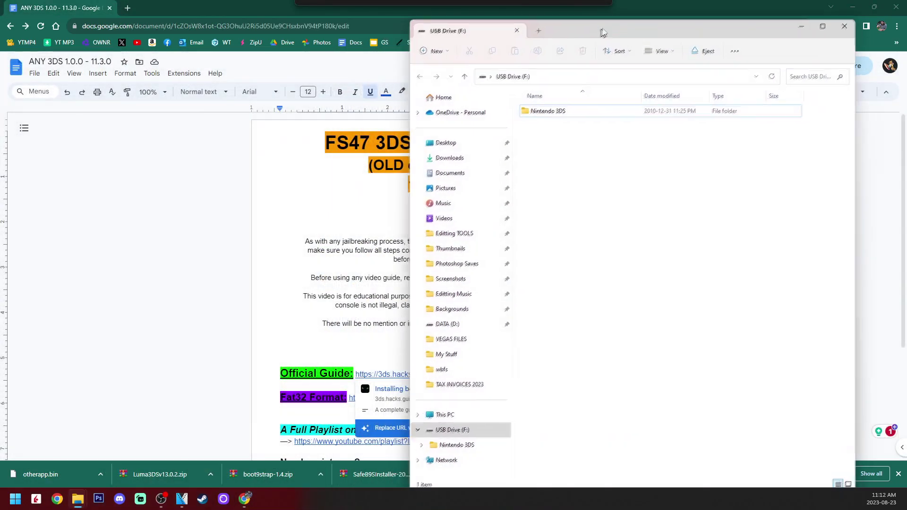
Check USB Drive (F:) properties: the SD card is FAT32 with 3.62 GB capacity.
{"action": "left_click_drag", "start_coordinate": [606, 29], "coordinate": [655, 16]}
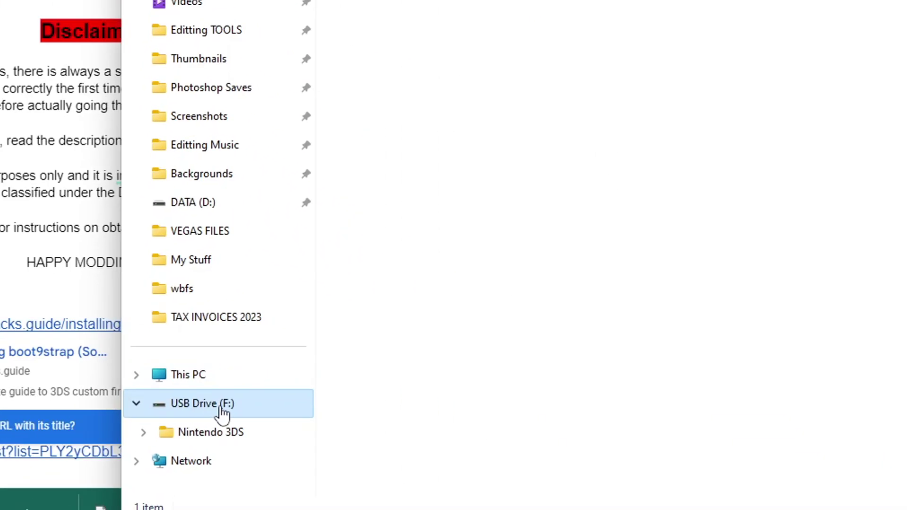
{"action": "right_click", "coordinate": [222, 411]}
{"action": "left_click", "coordinate": [292, 359]}
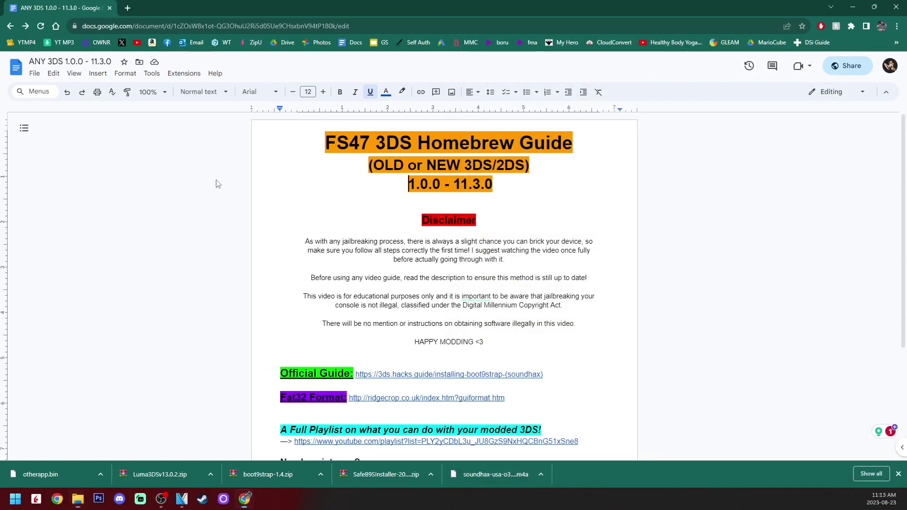
In FAT32 Format, select drive F:\ with 32768 allocation size and start formatting.
{"action": "scroll", "coordinate": [580, 267], "scroll_direction": "down", "scroll_amount": 3}
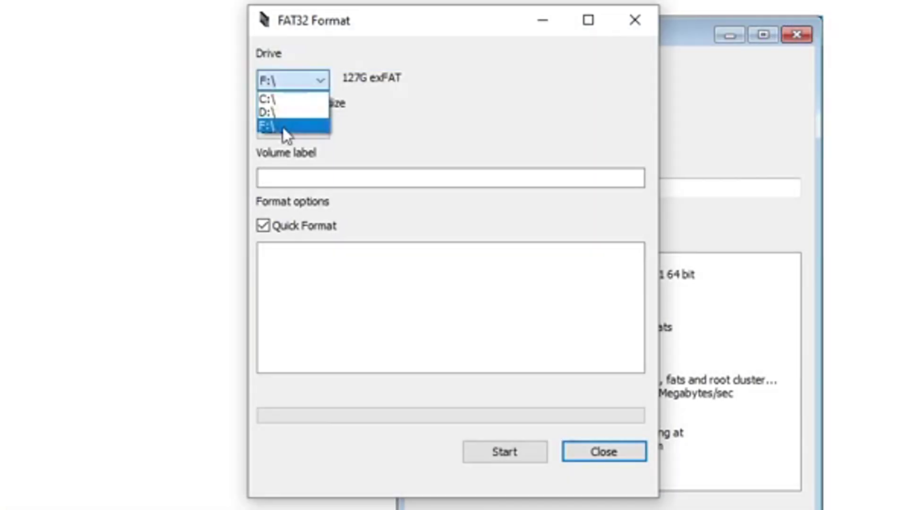
{"action": "left_click", "coordinate": [284, 134]}
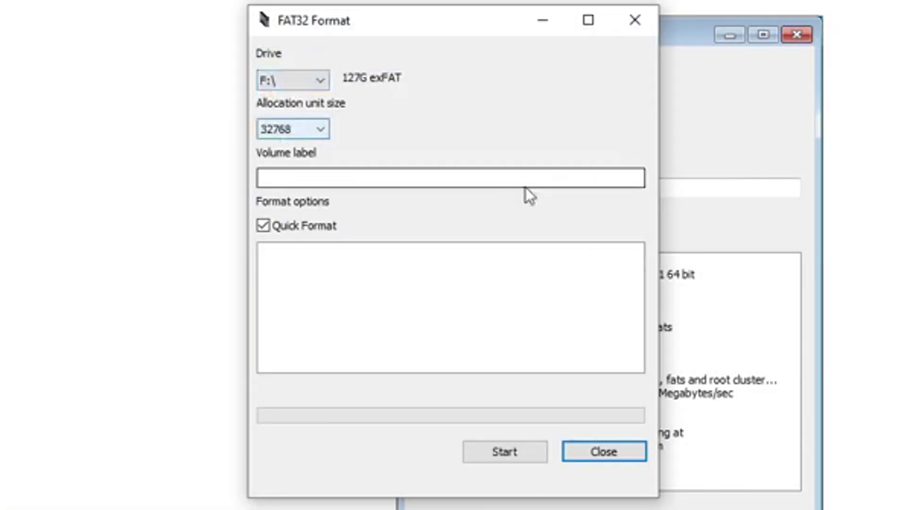
{"action": "left_click", "coordinate": [505, 452]}
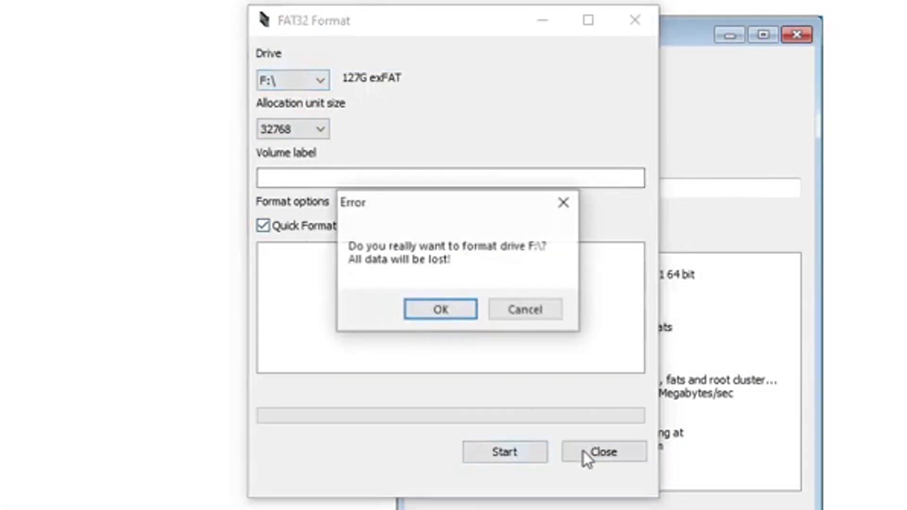
Confirm the format, then verify in Properties that USB Drive (F:) is FAT32.
{"action": "left_click", "coordinate": [453, 313]}
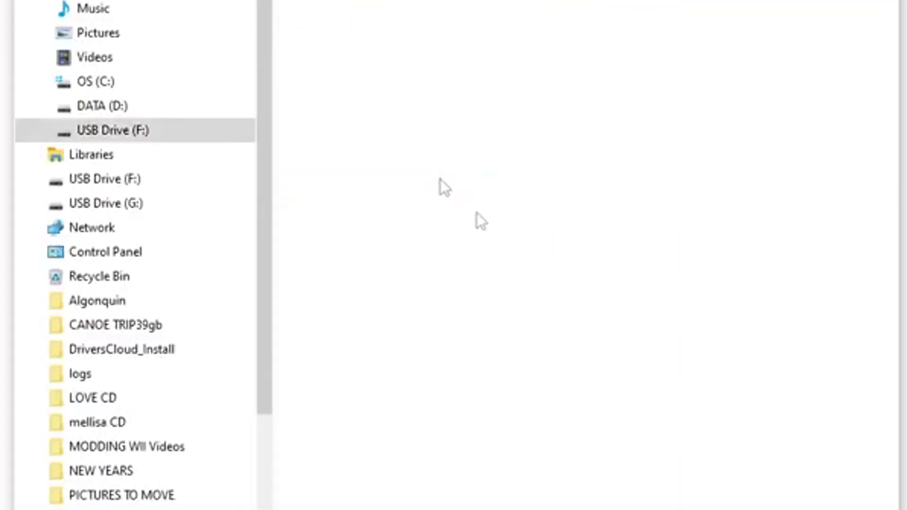
{"action": "right_click", "coordinate": [424, 66]}
{"action": "left_click", "coordinate": [461, 329]}
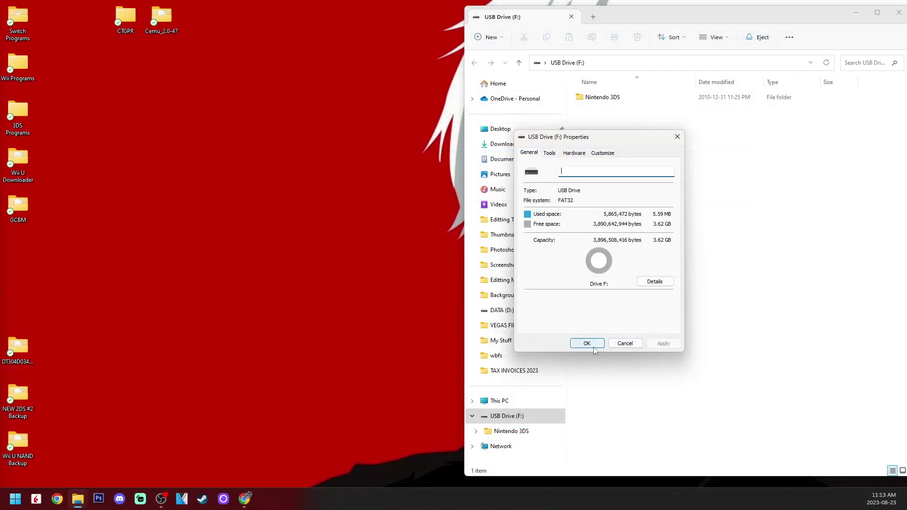
{"action": "left_click", "coordinate": [587, 344]}
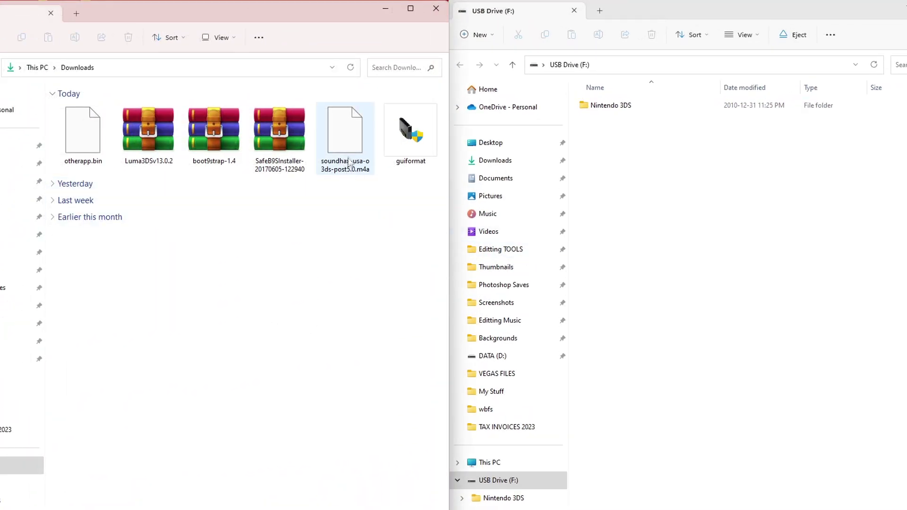
Copy soundhax-usa-o3ds-post5.0.m4a and otherapp.bin from Downloads onto USB Drive (F:) root.
{"action": "left_click_drag", "start_coordinate": [342, 147], "coordinate": [684, 195]}
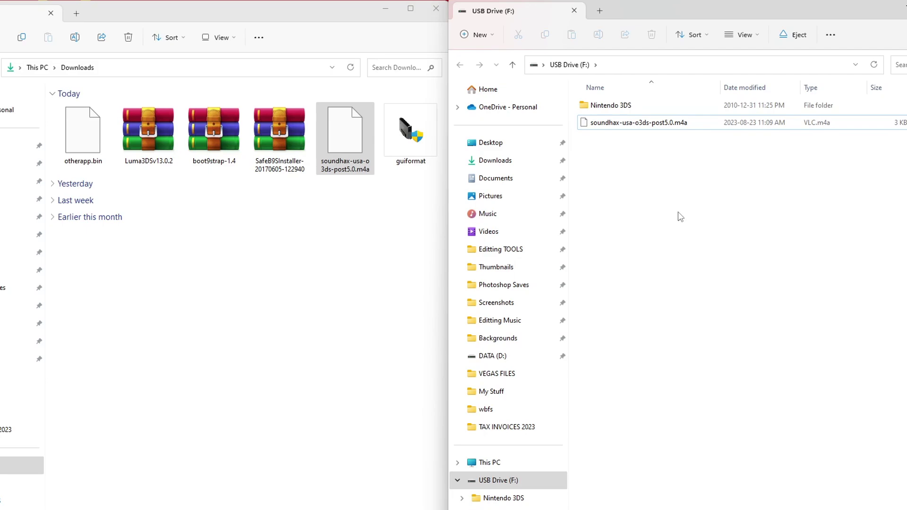
{"action": "left_click", "coordinate": [293, 288]}
{"action": "left_click", "coordinate": [95, 147]}
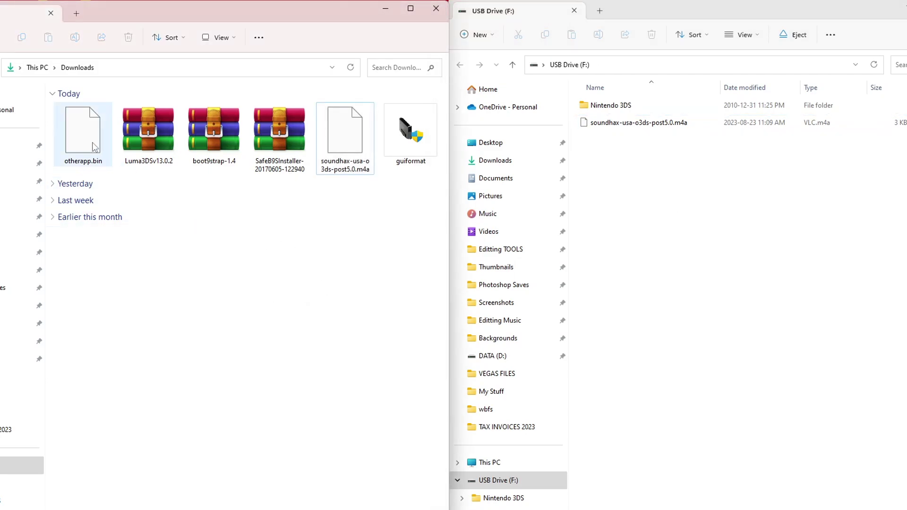
{"action": "left_click_drag", "start_coordinate": [90, 144], "coordinate": [707, 234]}
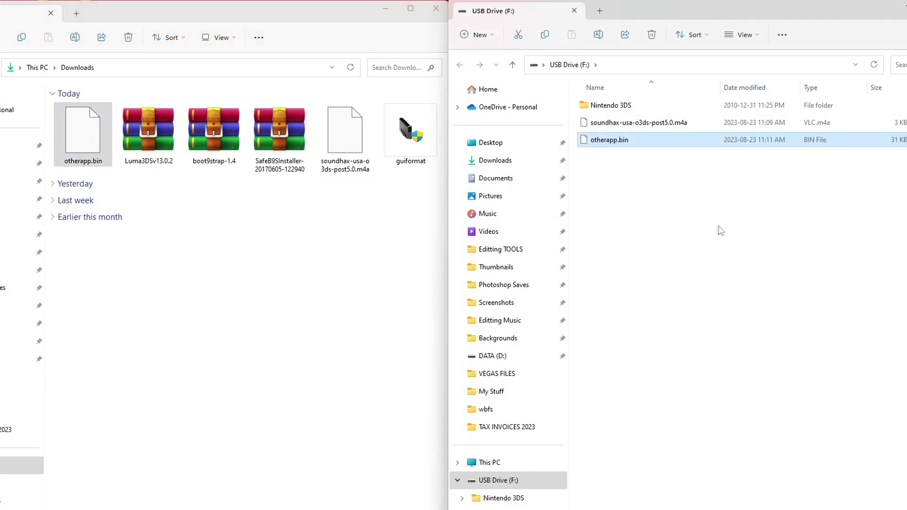
Extract boot.3dsx and boot.firm from Luma3DSv13.0.2.zip onto USB Drive (F:).
{"action": "left_click", "coordinate": [158, 136]}
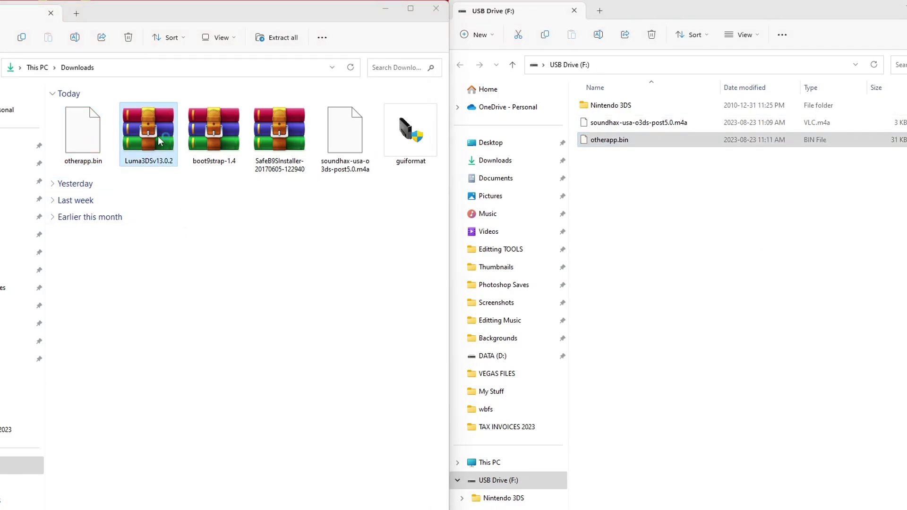
{"action": "double_click", "coordinate": [158, 136]}
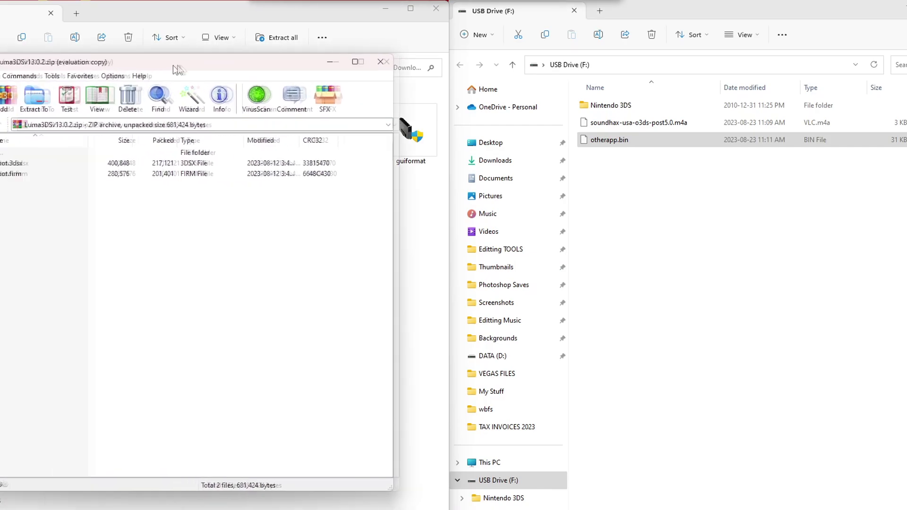
{"action": "left_click_drag", "start_coordinate": [174, 47], "coordinate": [208, 64]}
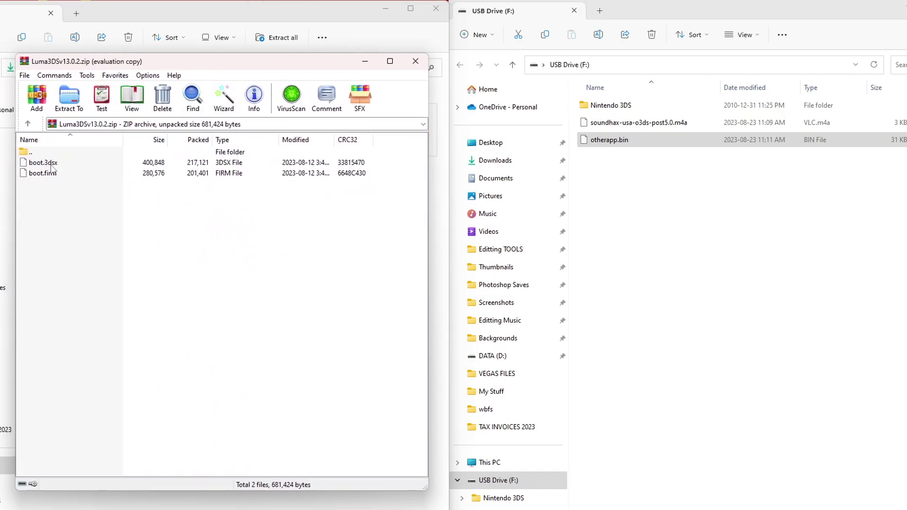
{"action": "left_click_drag", "start_coordinate": [51, 203], "coordinate": [681, 236]}
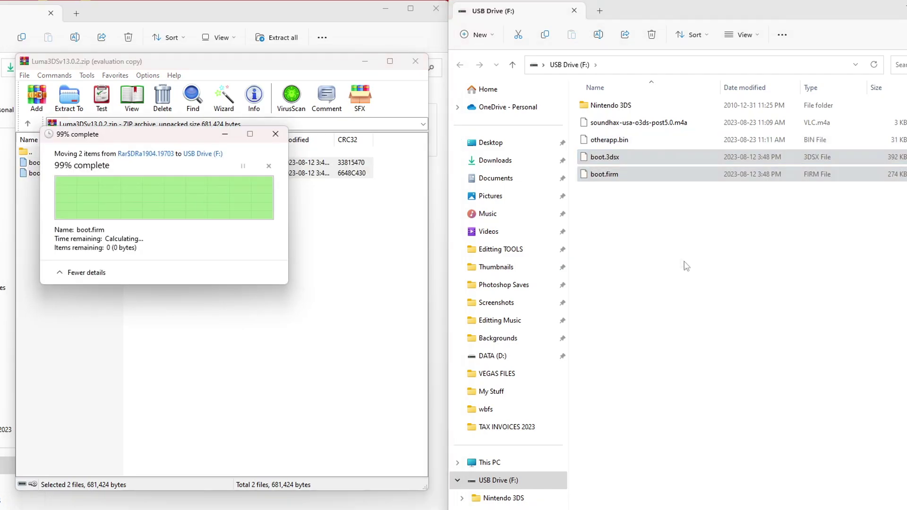
Delete the Luma3DSv13.0.2 zip from Downloads.
{"action": "key", "text": "Escape"}
{"action": "right_click", "coordinate": [165, 141]}
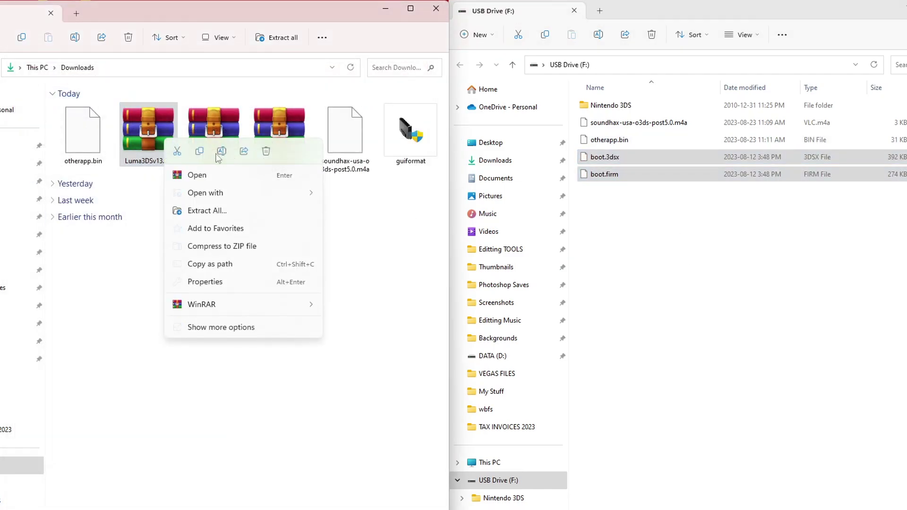
{"action": "key", "text": "Escape"}
{"action": "key", "text": "Delete"}
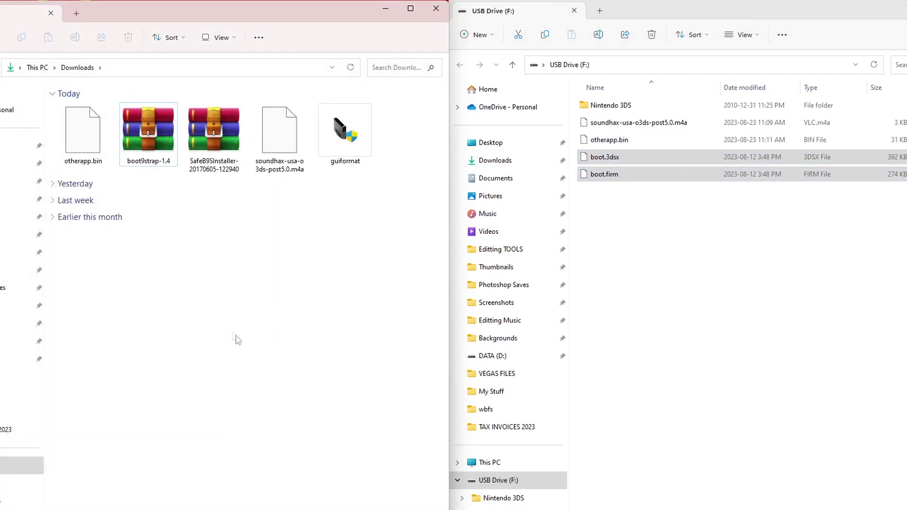
{"action": "left_click", "coordinate": [663, 295]}
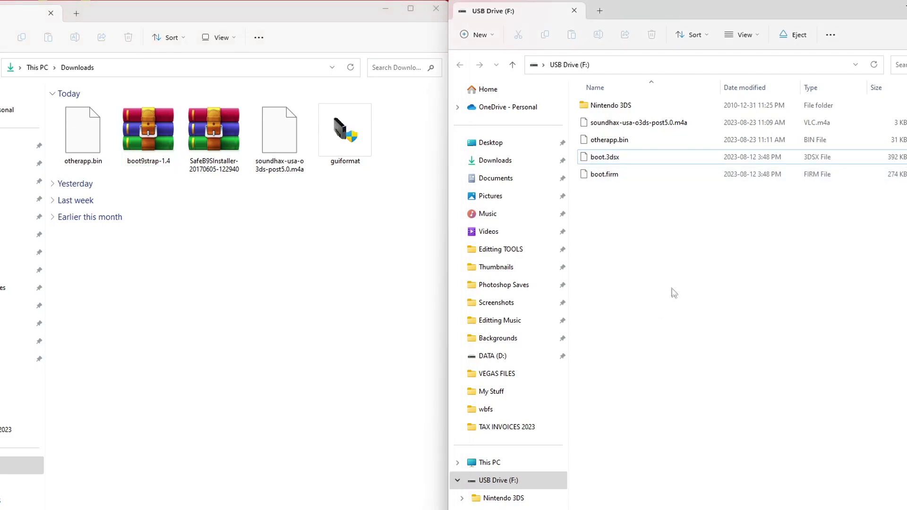
Create a new folder named boot9strap on USB Drive (F:).
{"action": "right_click", "coordinate": [672, 267]}
{"action": "mouse_move", "coordinate": [698, 348]}
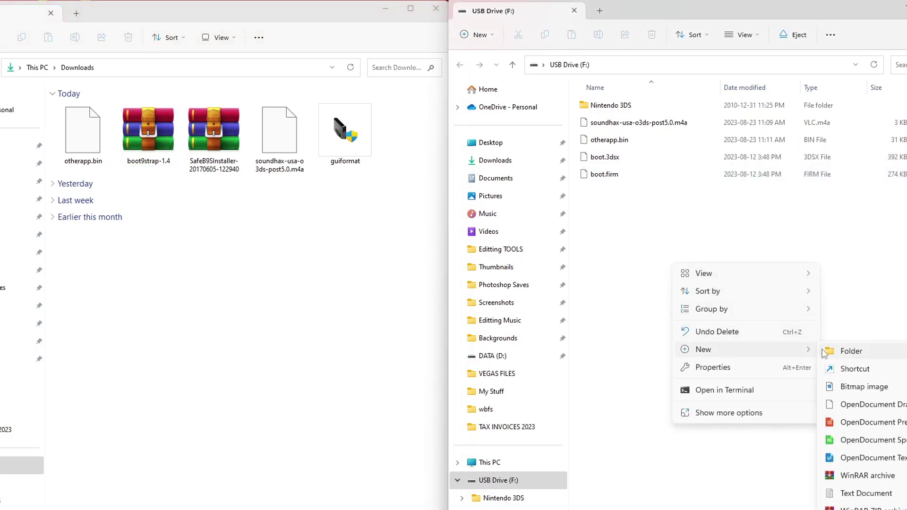
{"action": "left_click", "coordinate": [864, 359]}
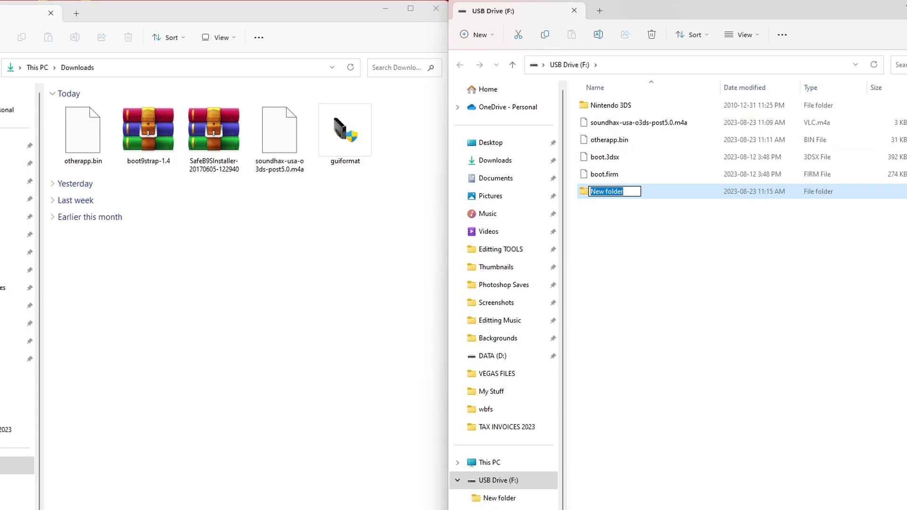
{"action": "type", "text": "boot9strap"}
{"action": "key", "text": "Return"}
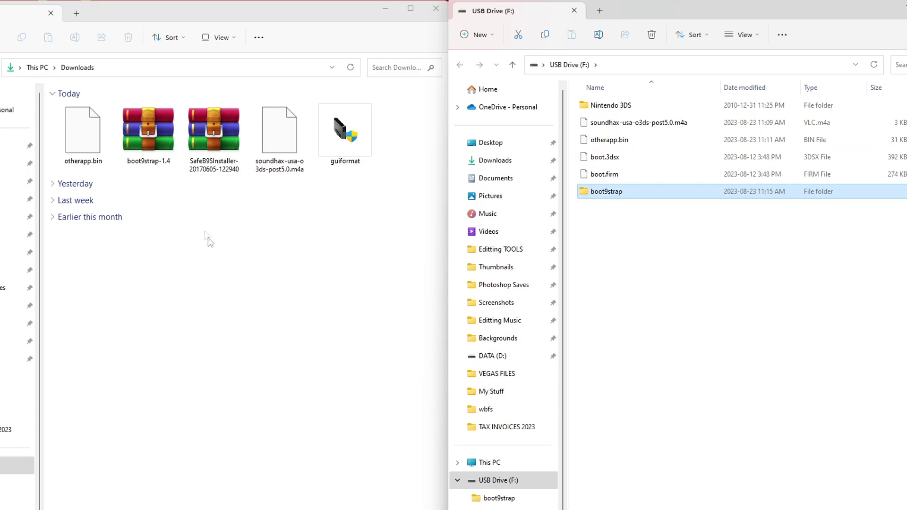
Copy boot9strap.firm and boot9strap.firm.sha from boot9strap-1.4 into it, then delete the zip.
{"action": "double_click", "coordinate": [157, 136]}
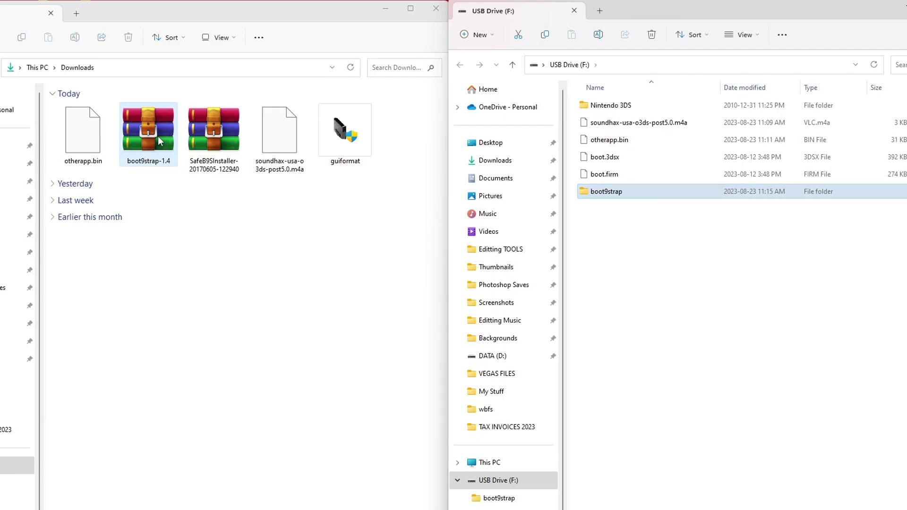
{"action": "left_click_drag", "start_coordinate": [57, 199], "coordinate": [631, 192]}
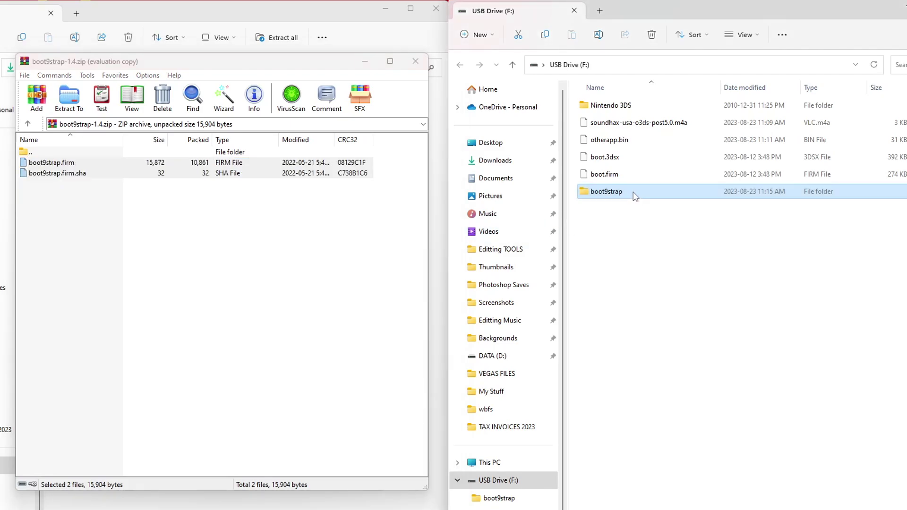
{"action": "left_click", "coordinate": [416, 61]}
{"action": "right_click", "coordinate": [170, 163]}
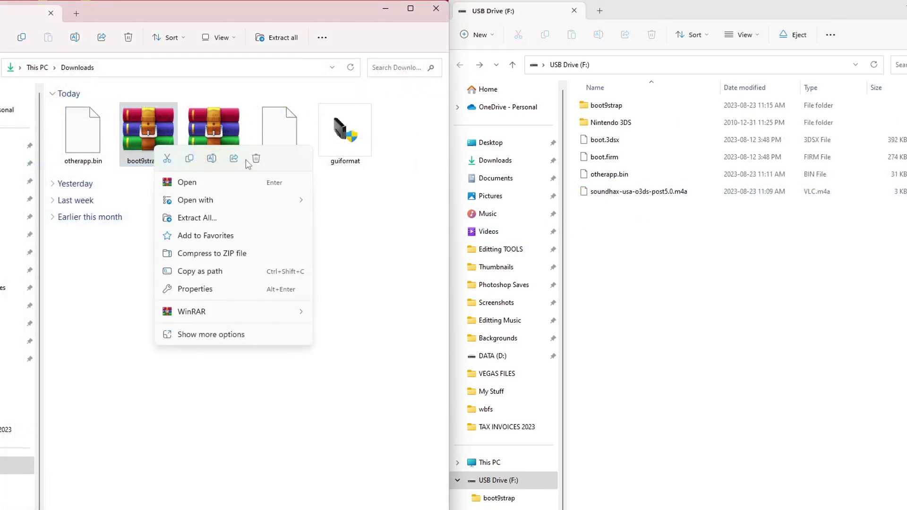
{"action": "left_click", "coordinate": [319, 183]}
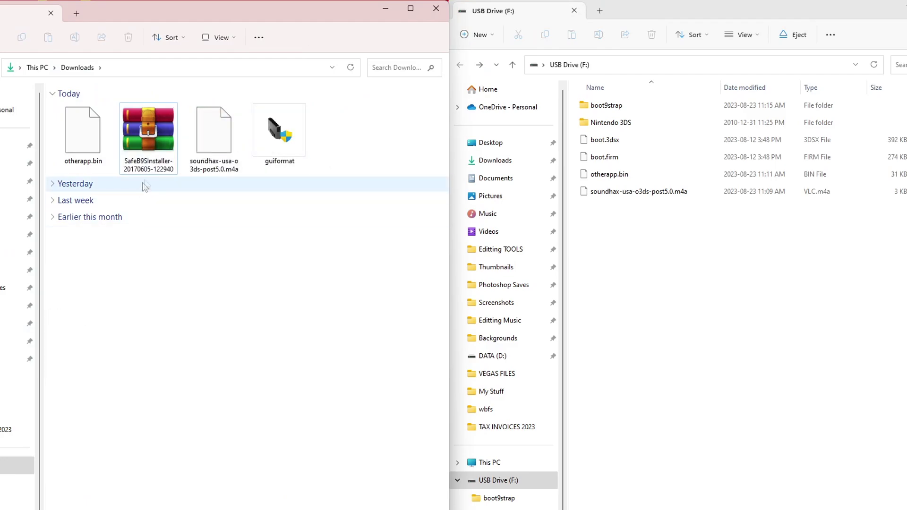
Copy SafeB9SInstaller.bin to USB Drive (F:) root and delete the SafeB9SInstaller zip.
{"action": "double_click", "coordinate": [154, 150]}
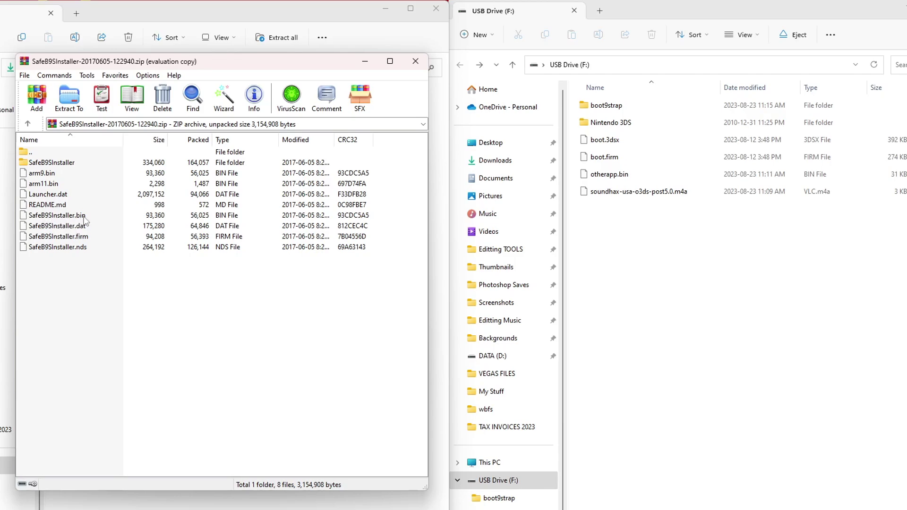
{"action": "left_click_drag", "start_coordinate": [51, 219], "coordinate": [708, 264]}
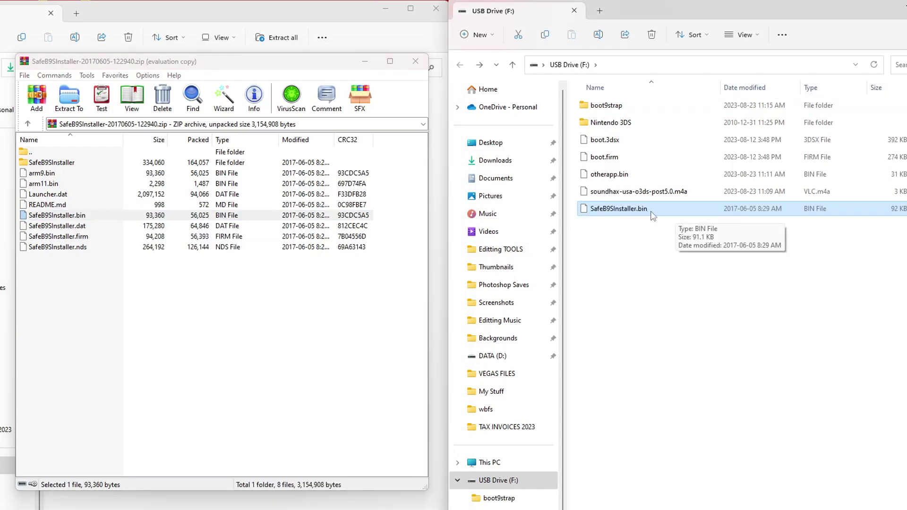
{"action": "left_click", "coordinate": [415, 61]}
{"action": "right_click", "coordinate": [162, 147]}
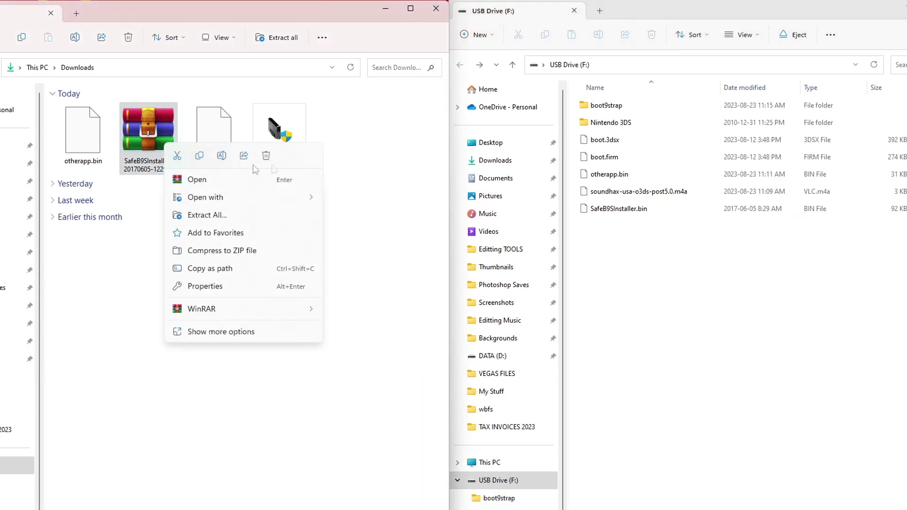
{"action": "left_click", "coordinate": [265, 156]}
{"action": "left_click", "coordinate": [696, 333]}
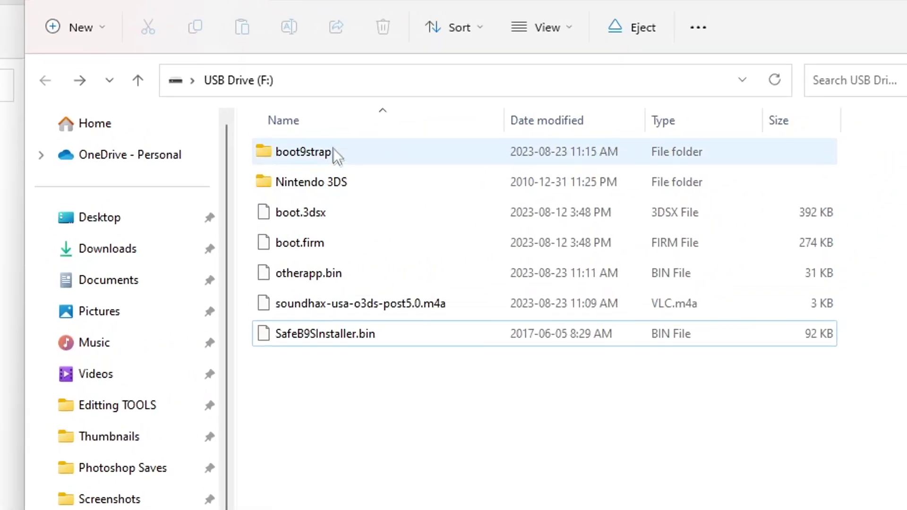
{"action": "double_click", "coordinate": [280, 168]}
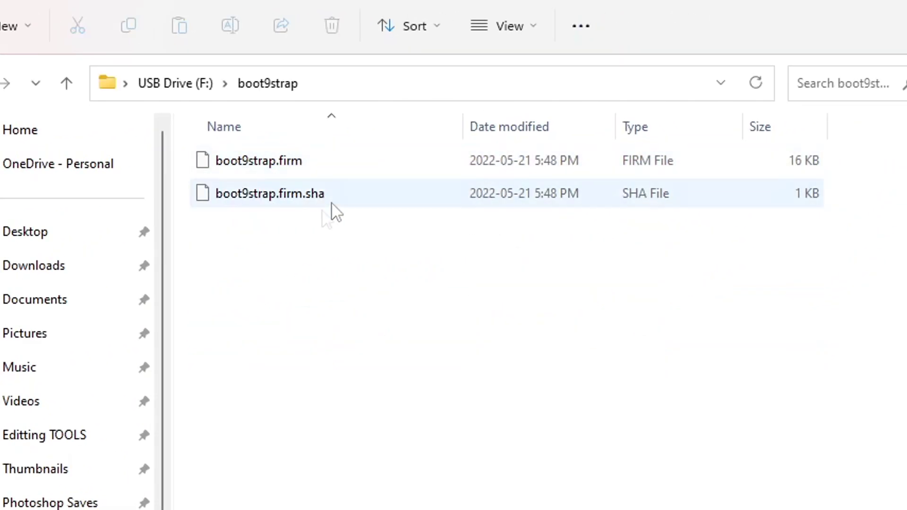
{"action": "key", "text": "alt+Left"}
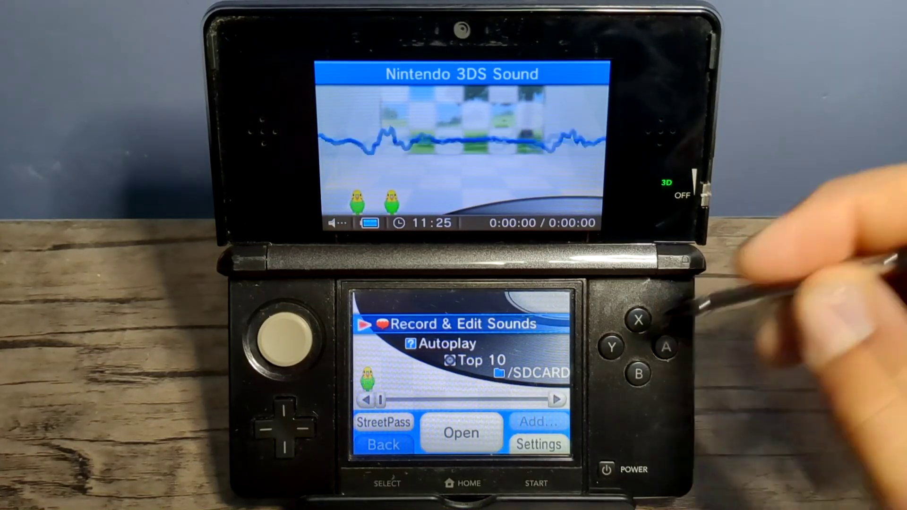
Open the /SDCARD folder in Nintendo 3DS Sound and bring the Soundhax track into view.
{"action": "left_click", "coordinate": [560, 372]}
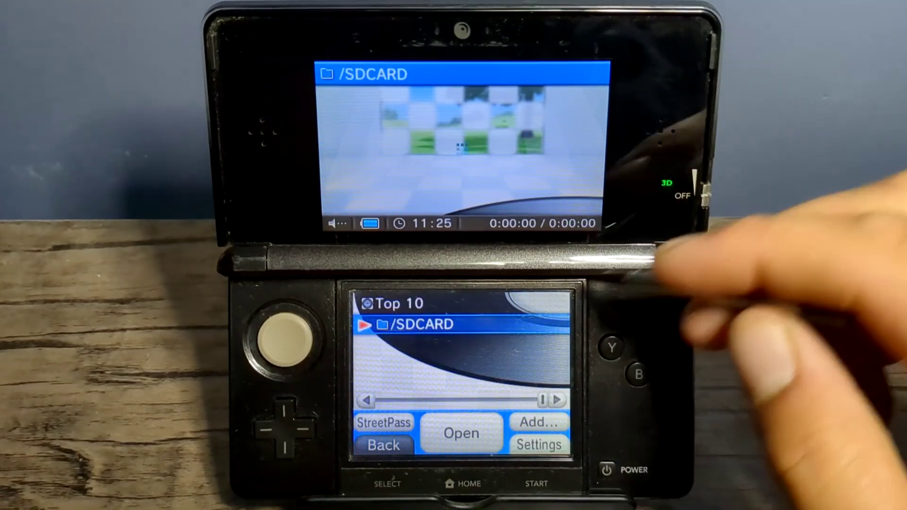
{"action": "left_click", "coordinate": [472, 326]}
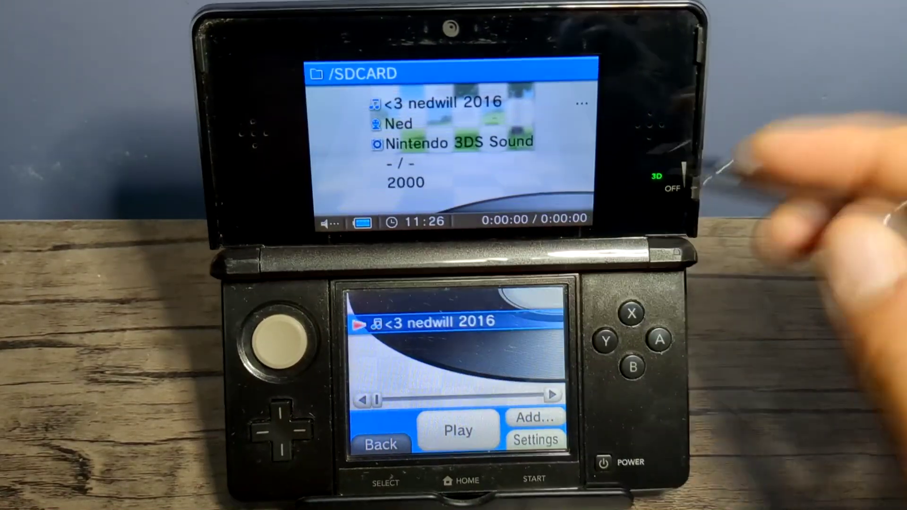
{"action": "left_click_drag", "start_coordinate": [517, 324], "coordinate": [470, 324]}
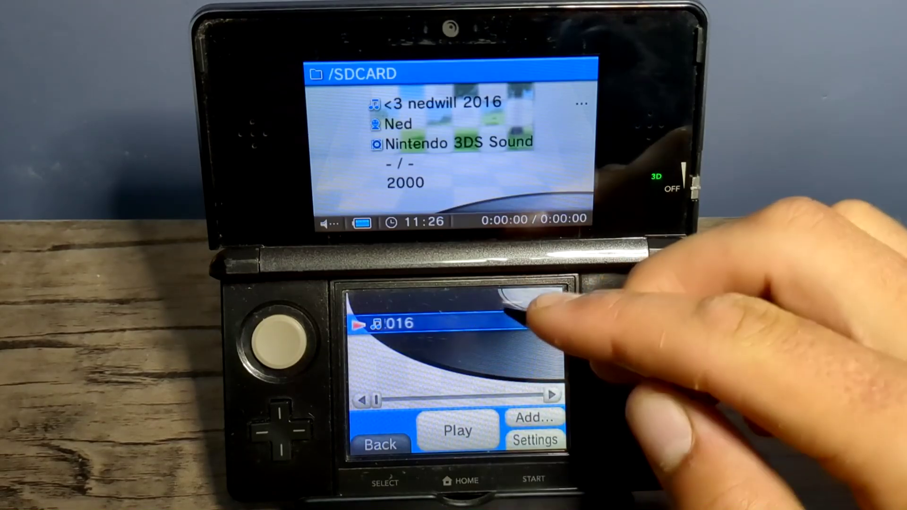
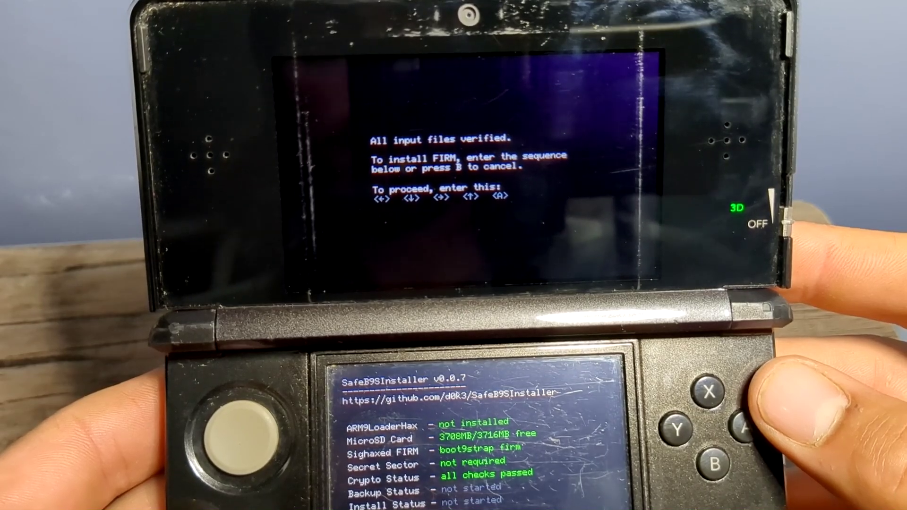
Enter Left, Down, Right of the boot9strap install confirmation sequence.
{"action": "key", "text": "Left"}
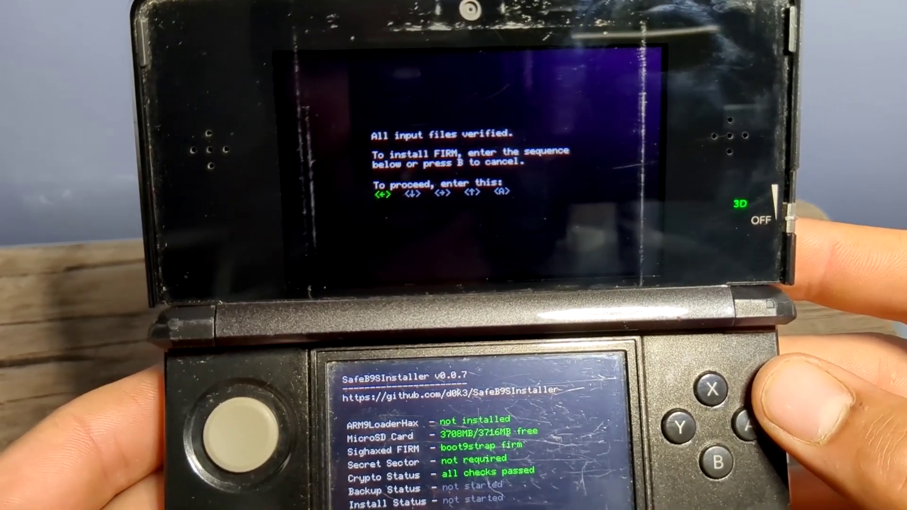
{"action": "key", "text": "Down"}
{"action": "key", "text": "Right"}
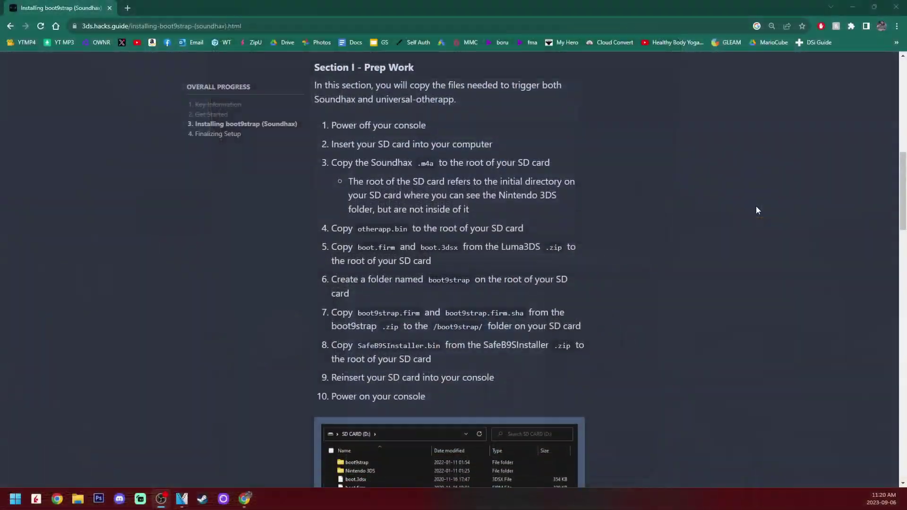
Scroll to the bottom of the guide page and continue to Finalizing Setup.
{"action": "scroll", "coordinate": [756, 207], "scroll_direction": "down", "scroll_amount": 10}
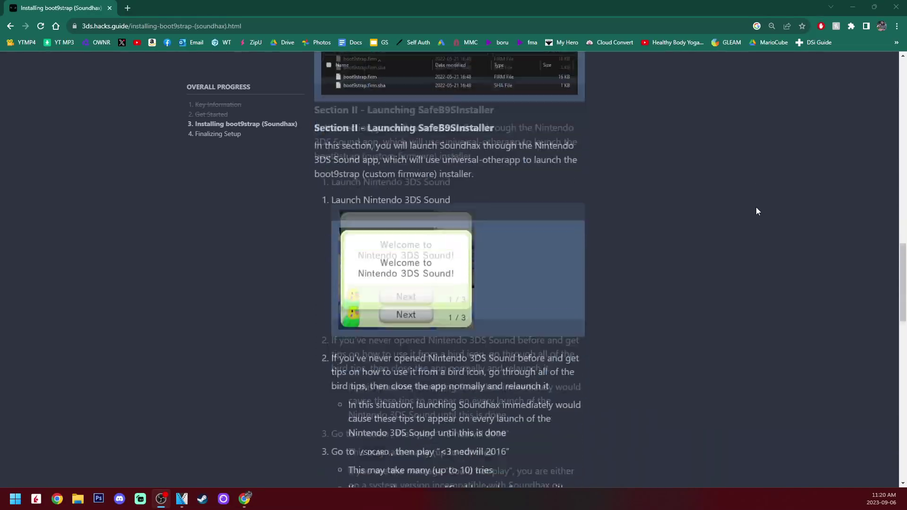
{"action": "scroll", "coordinate": [755, 210], "scroll_direction": "down", "scroll_amount": 20}
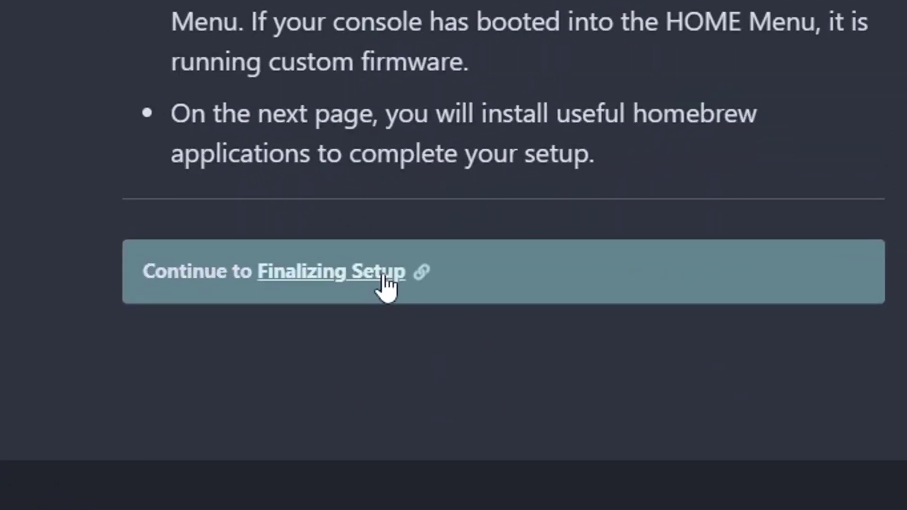
{"action": "left_click", "coordinate": [387, 273]}
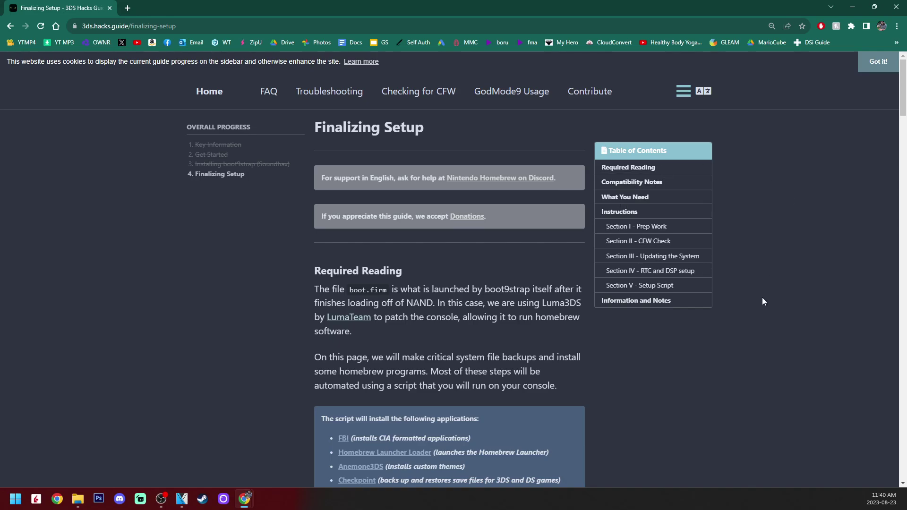
Download finalizing.zip from the Finalizing Setup page.
{"action": "scroll", "coordinate": [762, 301], "scroll_direction": "down", "scroll_amount": 10}
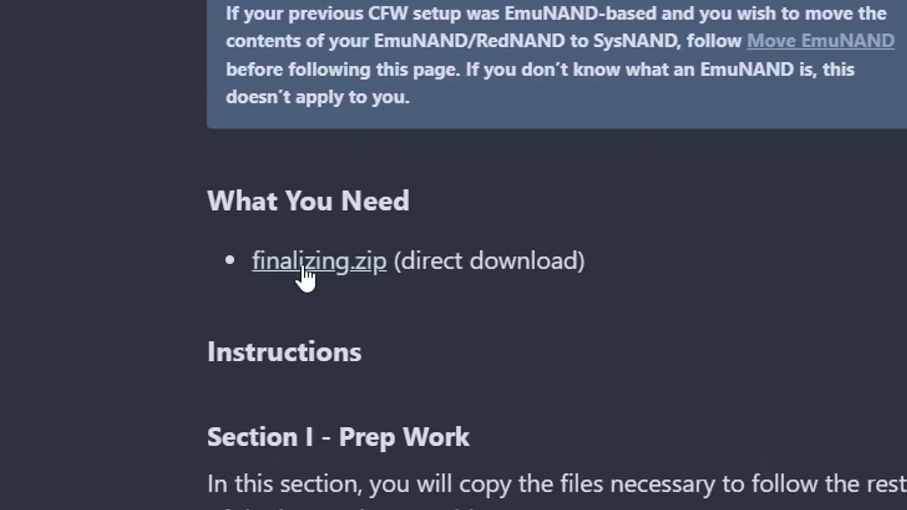
{"action": "left_click", "coordinate": [304, 271]}
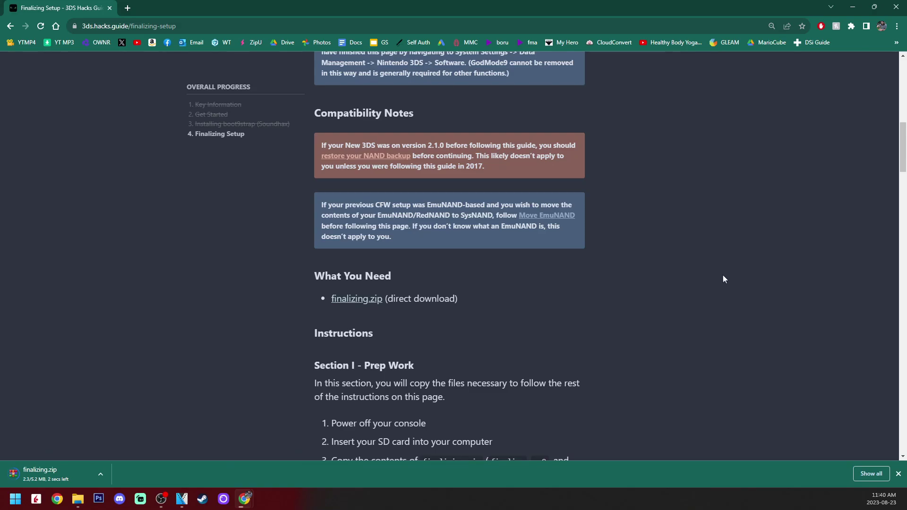
{"action": "scroll", "coordinate": [722, 278], "scroll_direction": "up", "scroll_amount": 1}
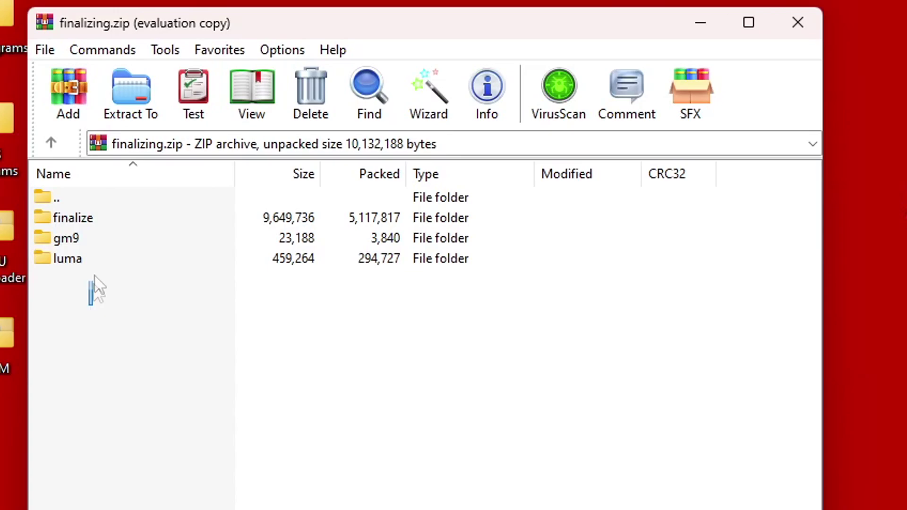
Copy the finalize, gm9 and luma folders from finalizing.zip to the root of USB Drive (F:).
{"action": "left_click_drag", "start_coordinate": [60, 193], "coordinate": [70, 153]}
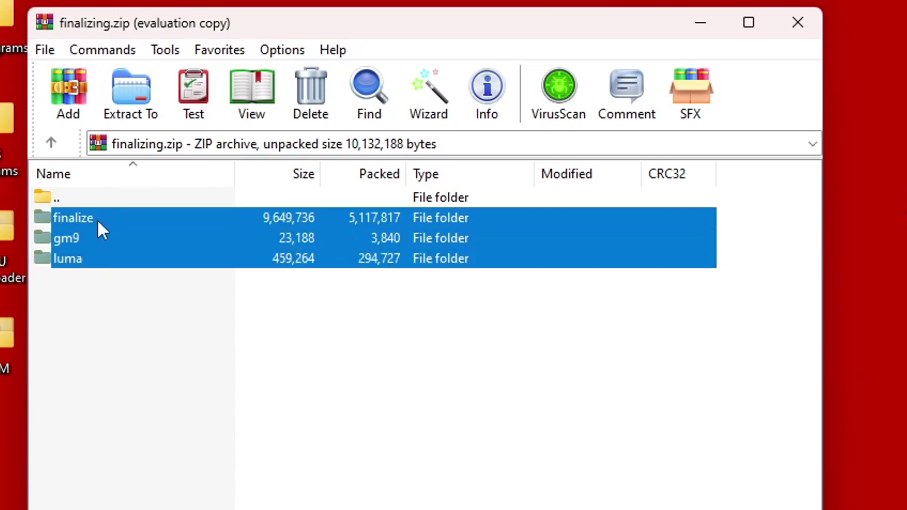
{"action": "left_click_drag", "start_coordinate": [98, 220], "coordinate": [906, 484]}
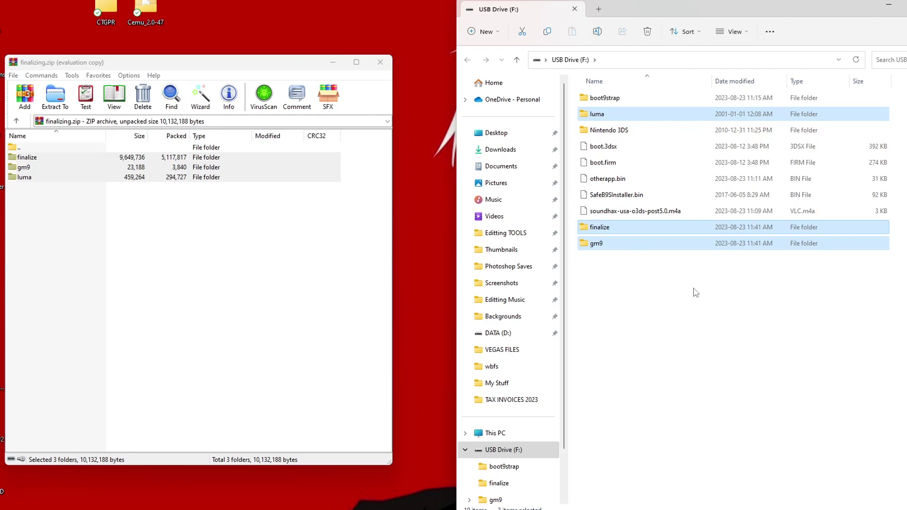
{"action": "left_click", "coordinate": [693, 288]}
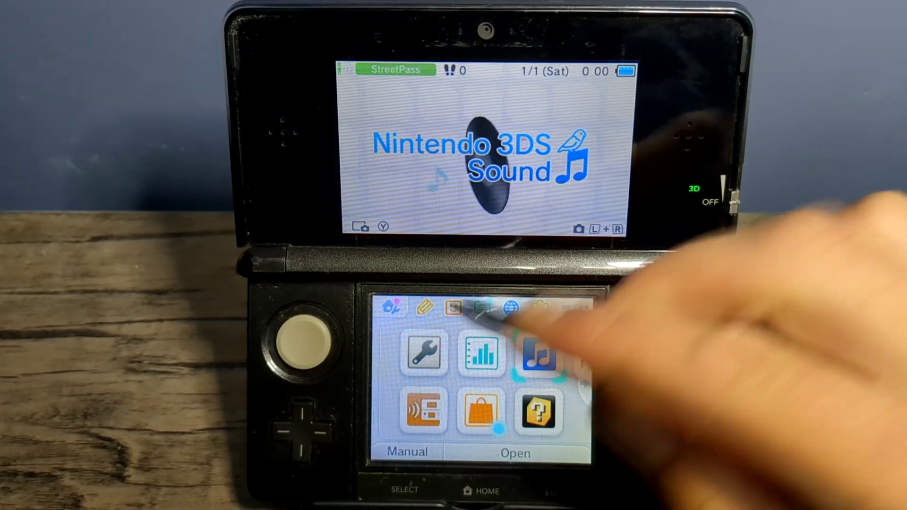
Launch System Settings from the Luma3DS HOME Menu.
{"action": "left_click", "coordinate": [424, 353]}
Start a system update via Other Settings > System Update, accepting the terms and power notice.
{"action": "left_click", "coordinate": [423, 353]}
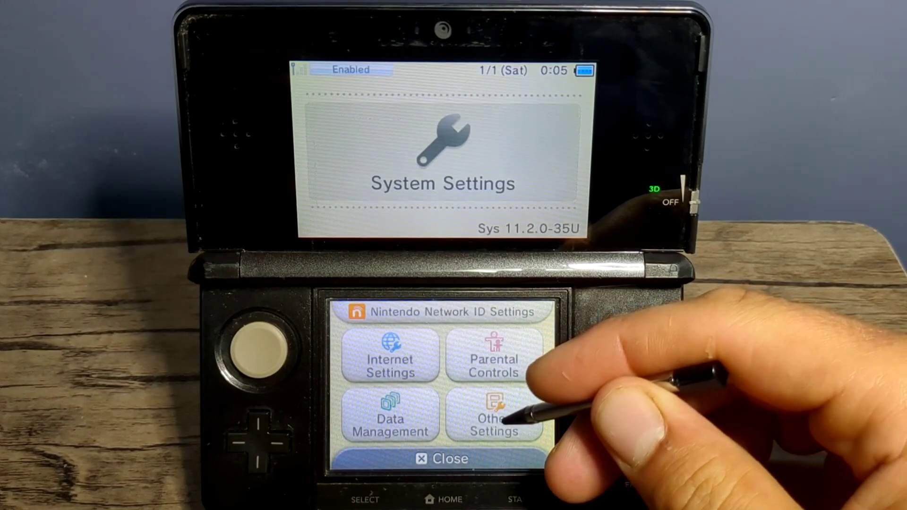
{"action": "left_click", "coordinate": [494, 416]}
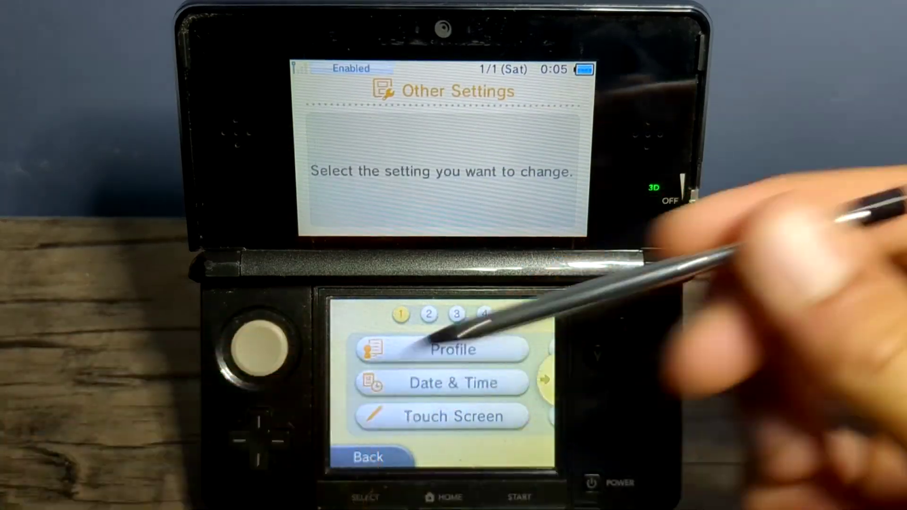
{"action": "left_click", "coordinate": [545, 380]}
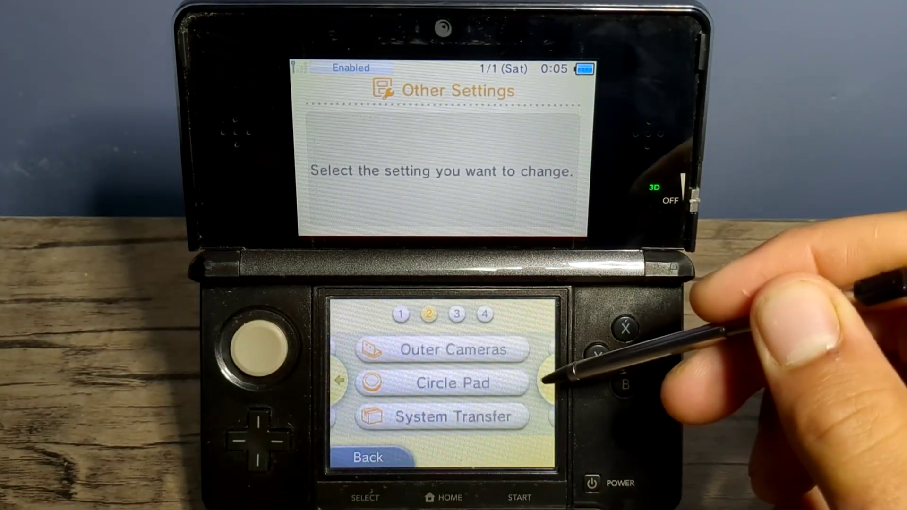
{"action": "left_click", "coordinate": [544, 380]}
{"action": "left_click", "coordinate": [503, 382]}
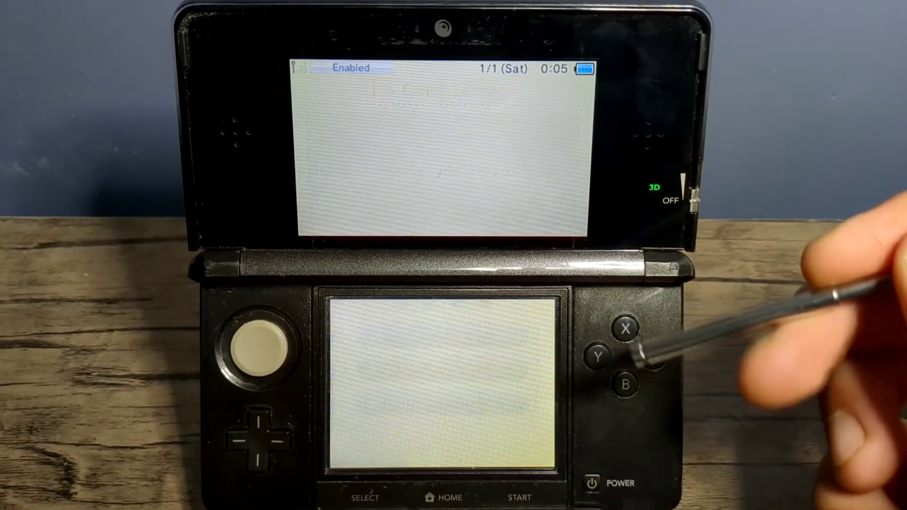
{"action": "left_click", "coordinate": [543, 456]}
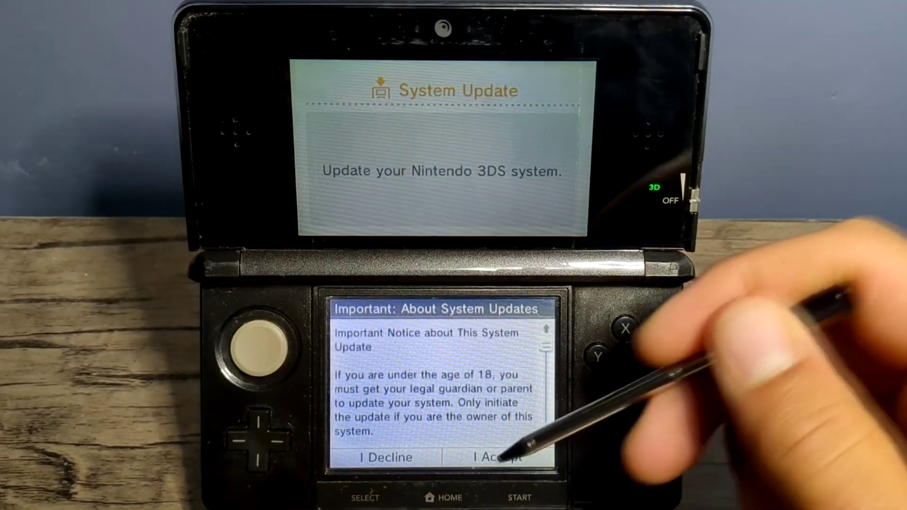
{"action": "left_click", "coordinate": [503, 449]}
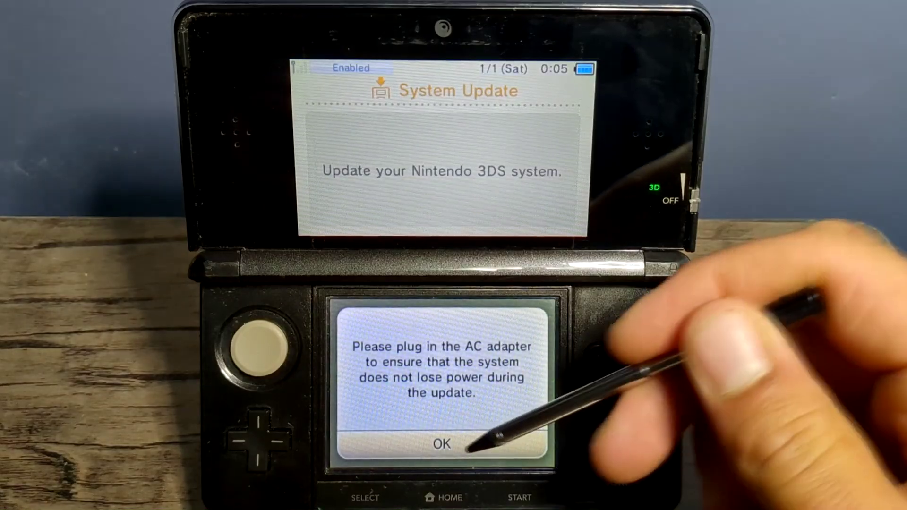
{"action": "left_click", "coordinate": [467, 447]}
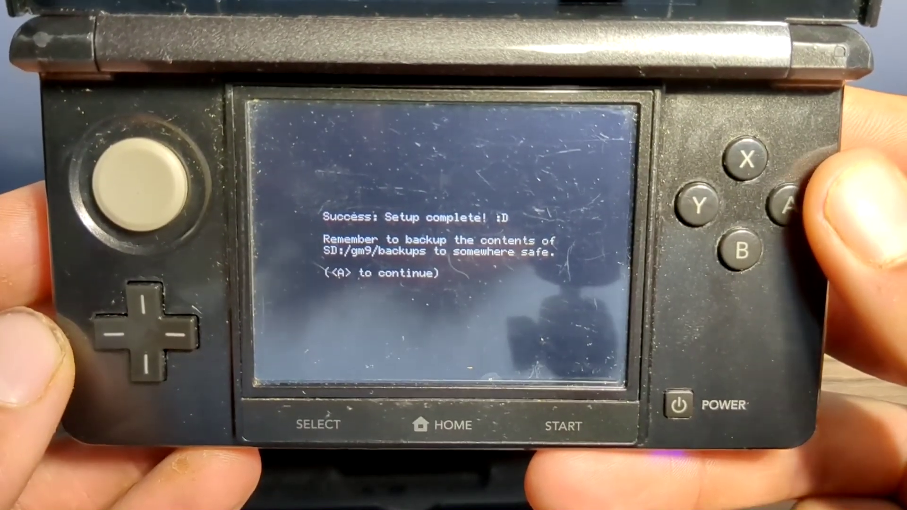
Press A to acknowledge GodMode9's 'Setup complete' message.
{"action": "key", "text": "a"}
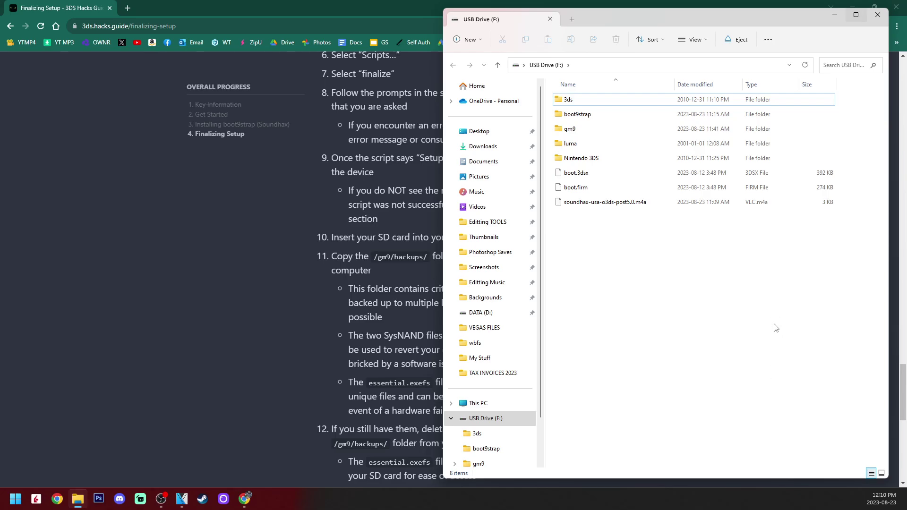
Create an 'OLD 3DS Black NAND BACKUP' folder on the desktop next to the drive window.
{"action": "left_click", "coordinate": [856, 6]}
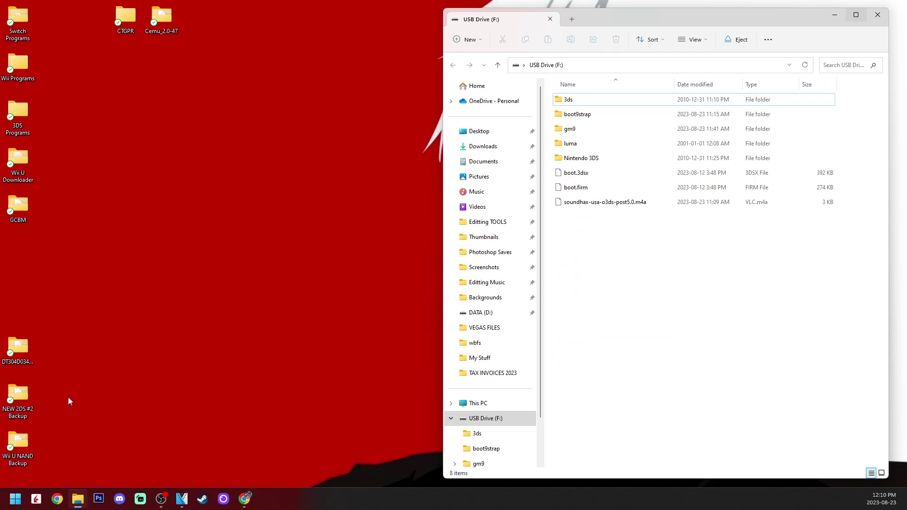
{"action": "right_click", "coordinate": [111, 285]}
{"action": "mouse_move", "coordinate": [162, 226]}
{"action": "left_click", "coordinate": [299, 222]}
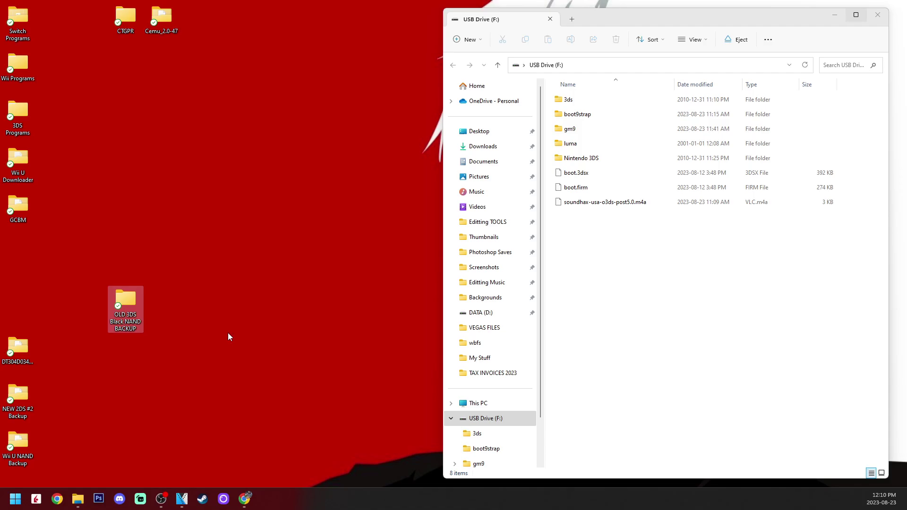
{"action": "left_click_drag", "start_coordinate": [130, 316], "coordinate": [375, 174]}
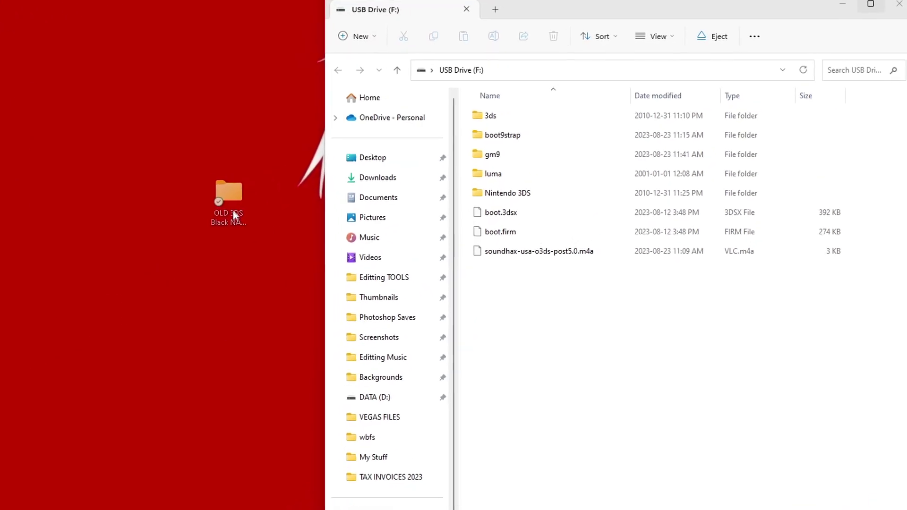
Copy the three NAND backup files from F:\gm9\backups into the OLD 3DS Black NAND BACKUP folder.
{"action": "left_click_drag", "start_coordinate": [234, 215], "coordinate": [244, 144]}
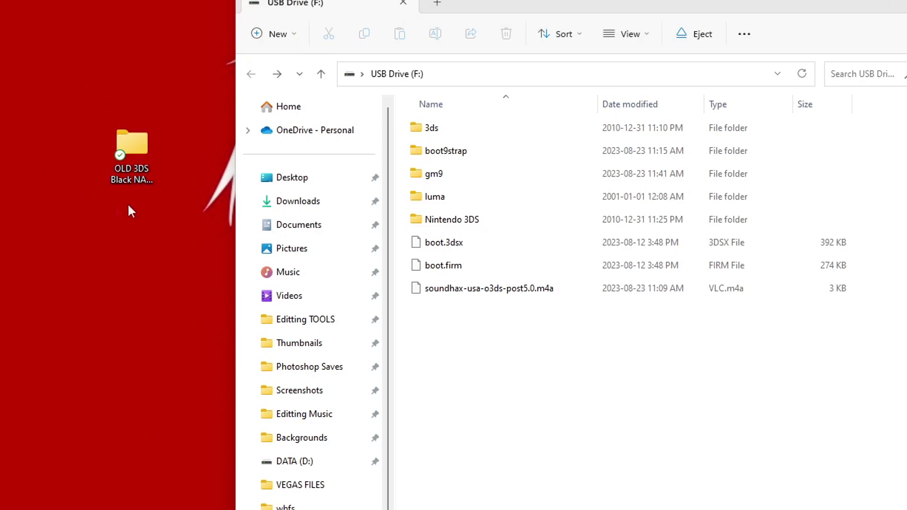
{"action": "double_click", "coordinate": [460, 173]}
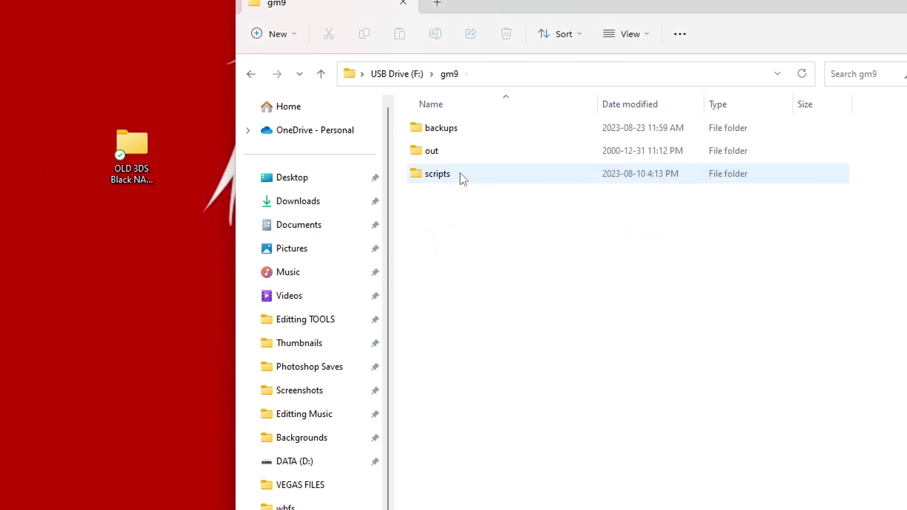
{"action": "double_click", "coordinate": [462, 132]}
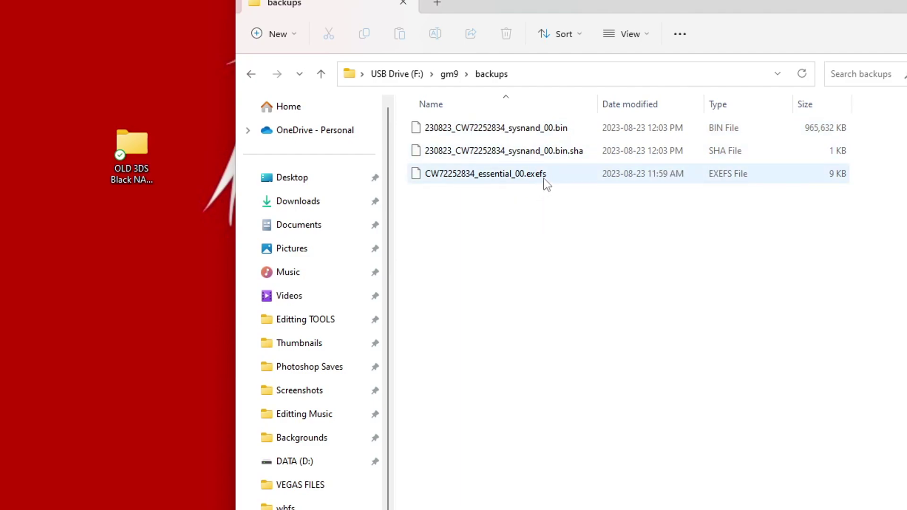
{"action": "left_click_drag", "start_coordinate": [504, 184], "coordinate": [135, 166]}
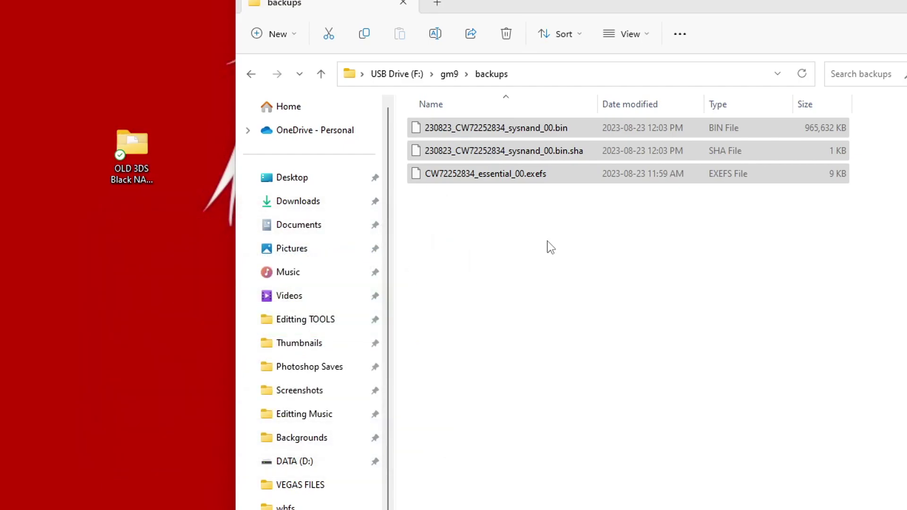
{"action": "left_click", "coordinate": [618, 269]}
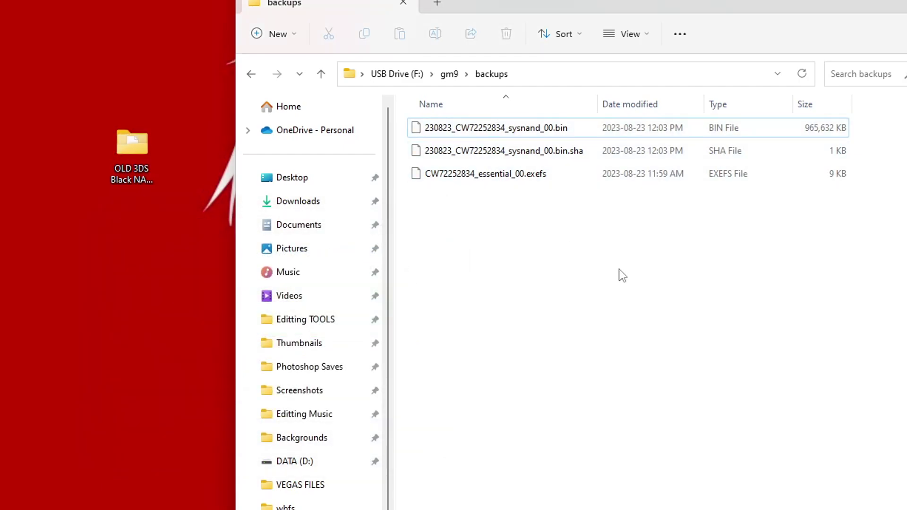
{"action": "double_click", "coordinate": [146, 160]}
{"action": "left_click_drag", "start_coordinate": [624, 14], "coordinate": [237, 15]}
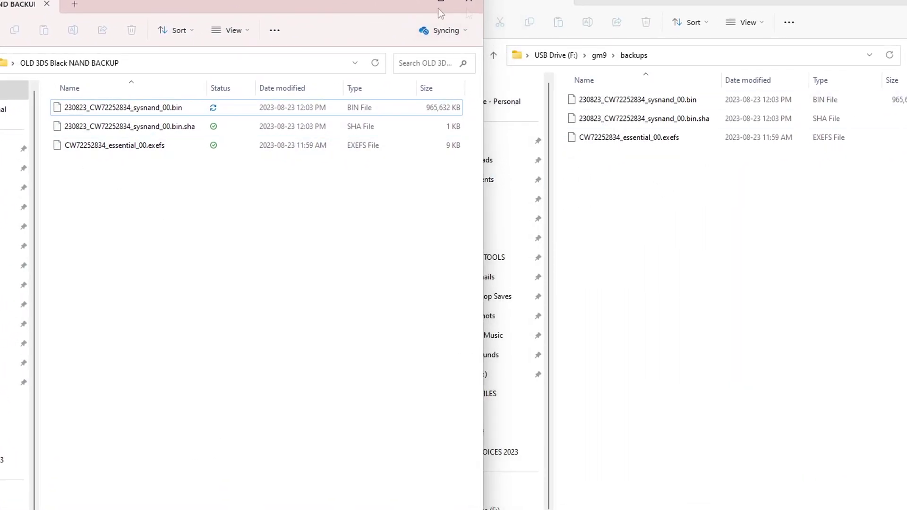
Permanently delete the three backup files from F:\gm9\backups.
{"action": "left_click", "coordinate": [469, 2]}
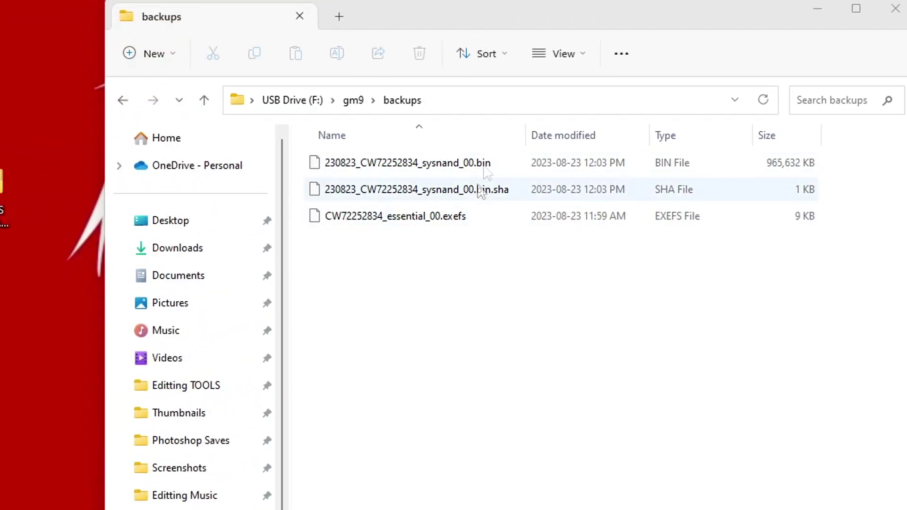
{"action": "left_click_drag", "start_coordinate": [418, 263], "coordinate": [421, 168]}
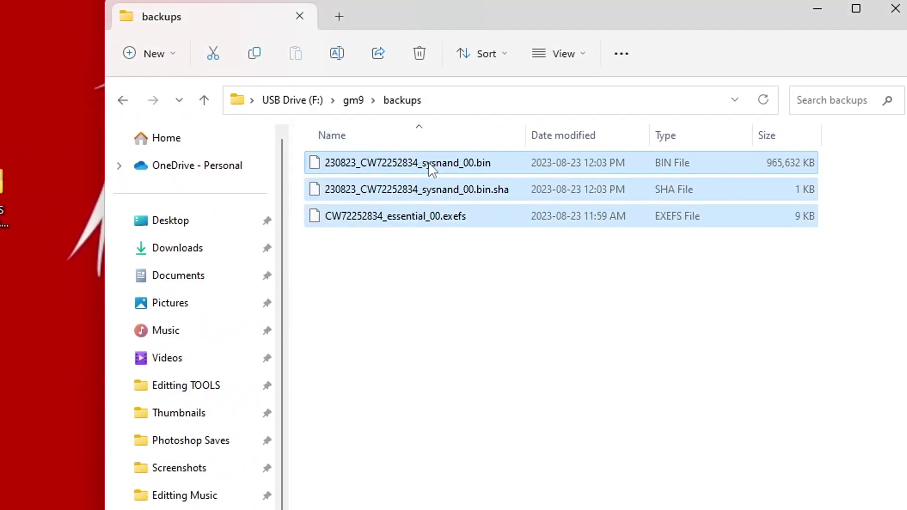
{"action": "right_click", "coordinate": [644, 164]}
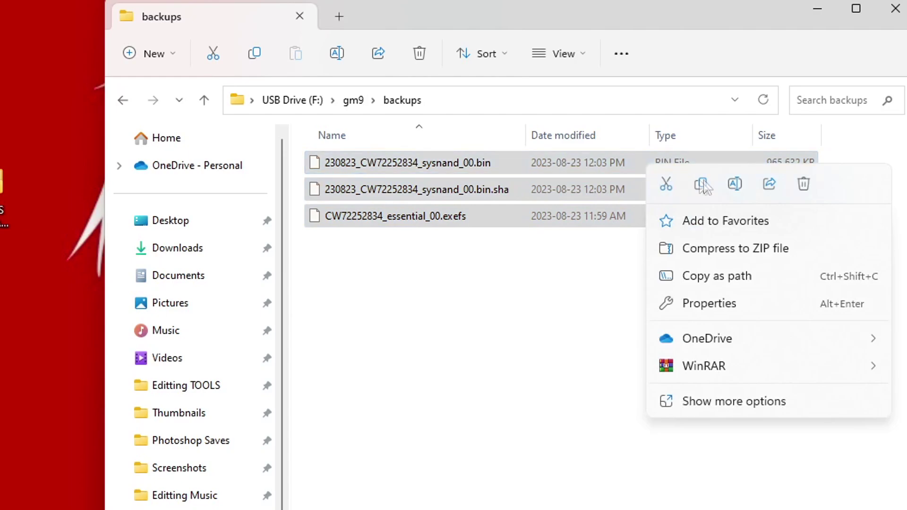
{"action": "left_click", "coordinate": [803, 184]}
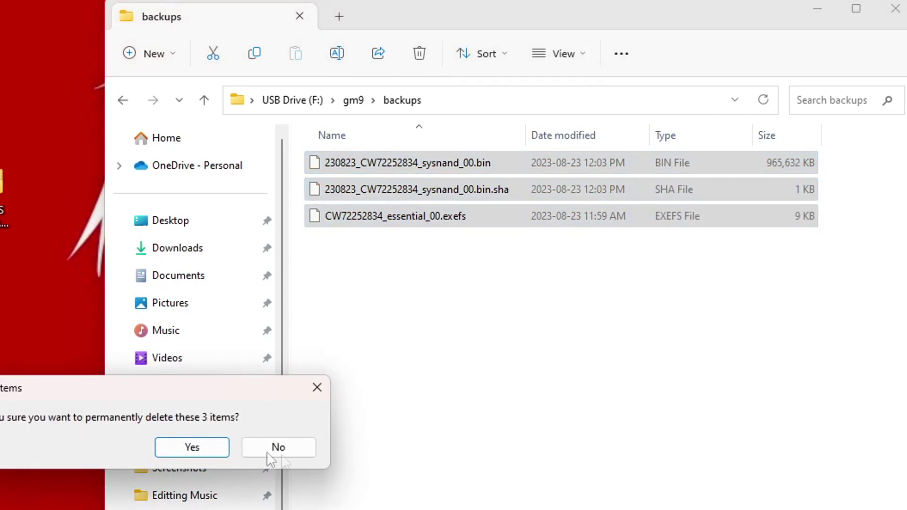
{"action": "left_click", "coordinate": [217, 453]}
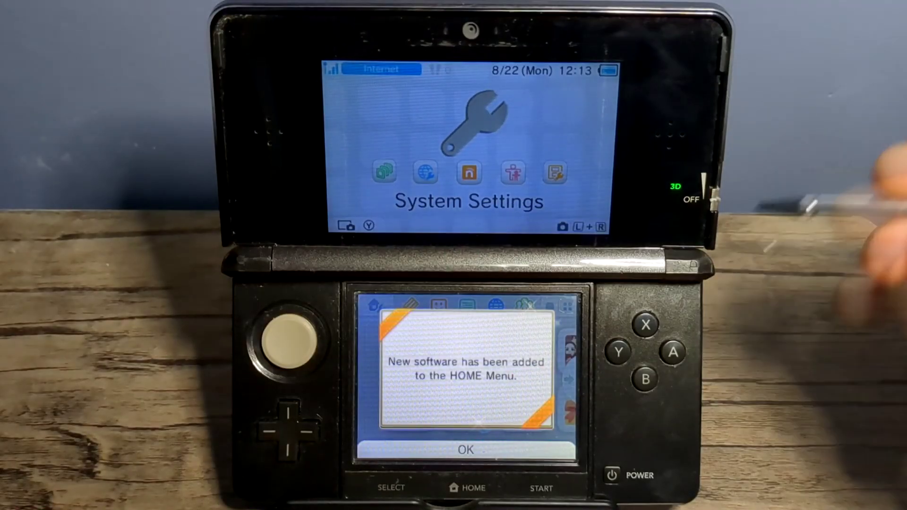
Dismiss the 'New software has been added' notice and scroll to the new gift icons.
{"action": "left_click", "coordinate": [520, 450]}
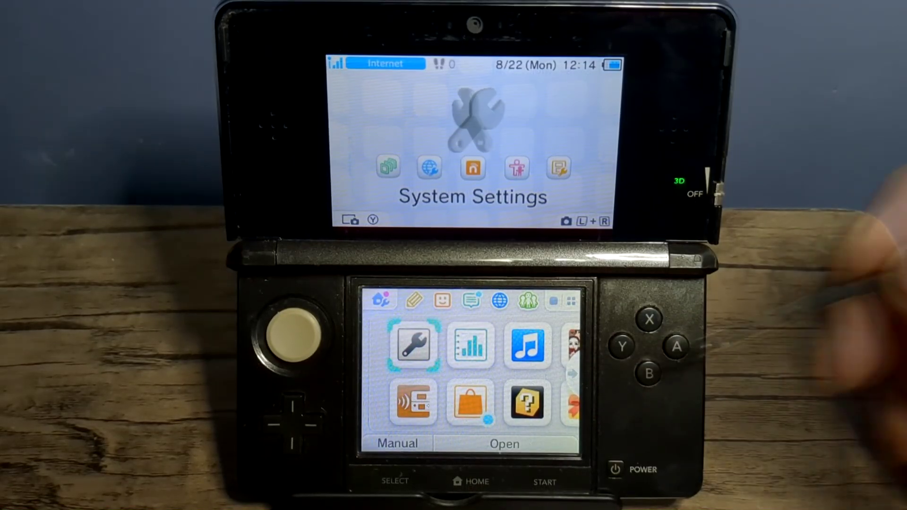
{"action": "left_click_drag", "start_coordinate": [571, 373], "coordinate": [416, 390]}
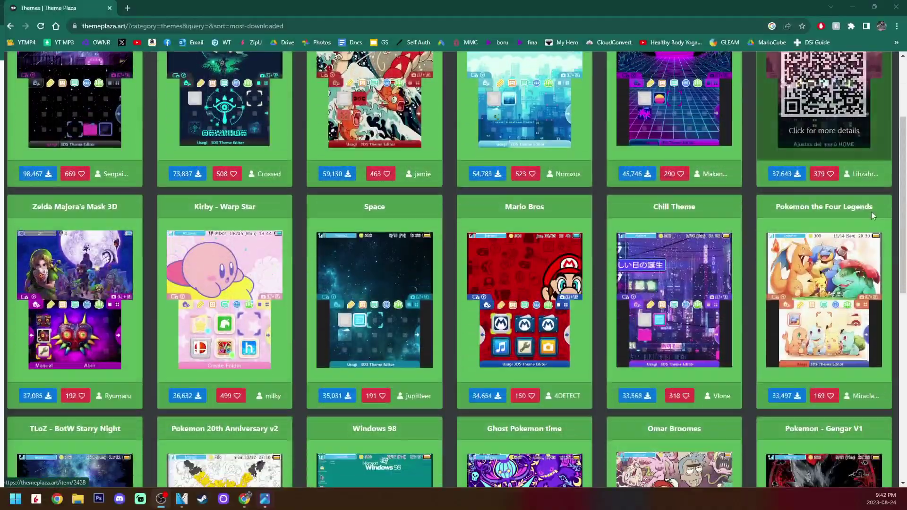
{"action": "scroll", "coordinate": [872, 215], "scroll_direction": "down", "scroll_amount": 15}
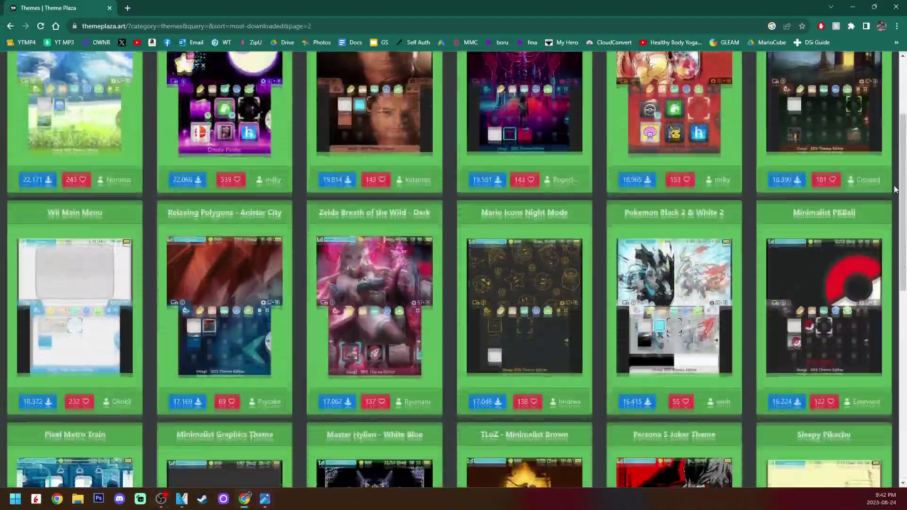
{"action": "scroll", "coordinate": [895, 189], "scroll_direction": "down", "scroll_amount": 10}
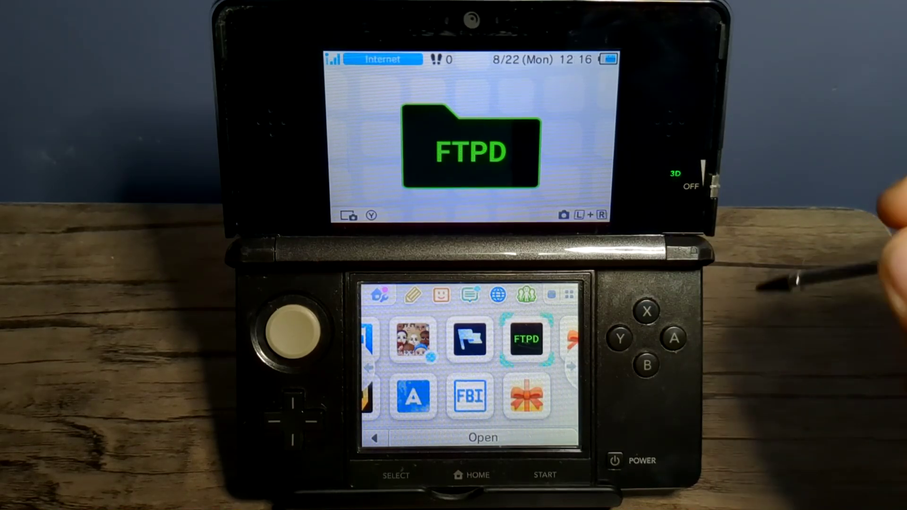
Unwrap the Universal Updater and Homebrew Launcher gifts, then start the Homebrew Launcher.
{"action": "left_click", "coordinate": [526, 396]}
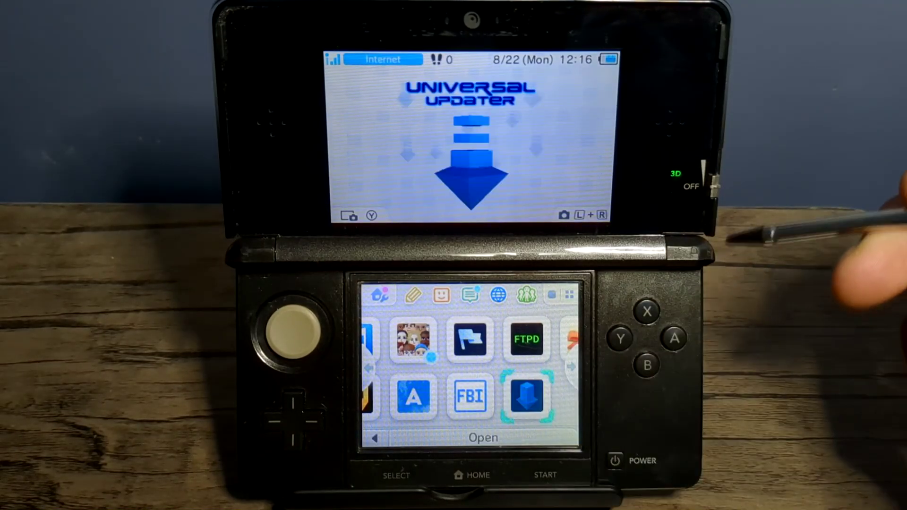
{"action": "left_click_drag", "start_coordinate": [711, 186], "coordinate": [703, 170]}
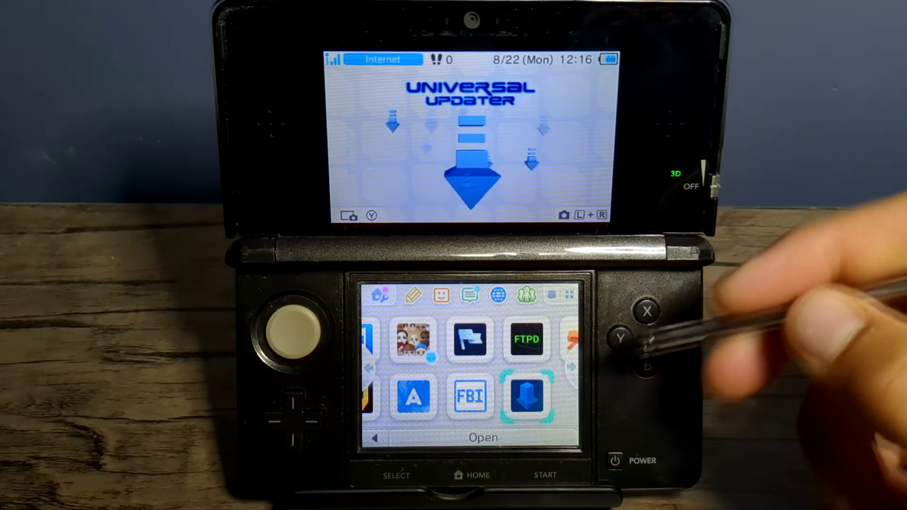
{"action": "left_click", "coordinate": [572, 366]}
{"action": "left_click", "coordinate": [416, 341]}
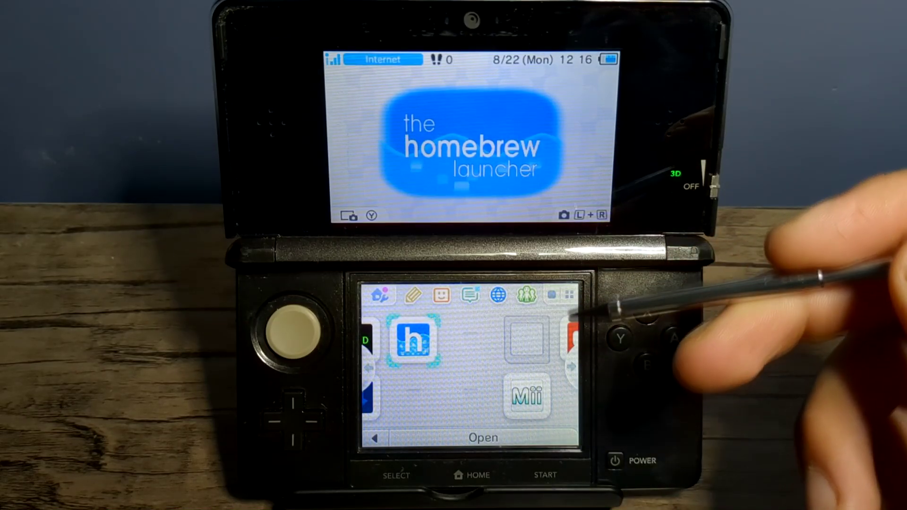
{"action": "left_click", "coordinate": [415, 341]}
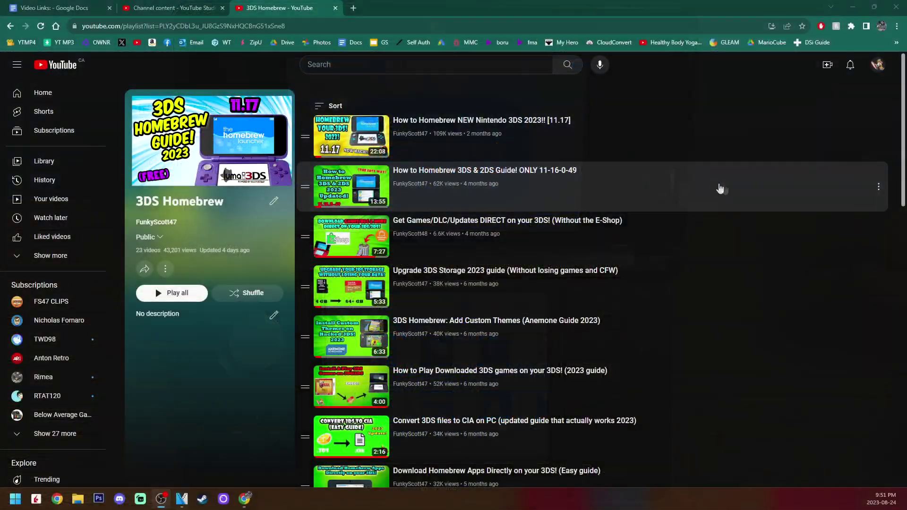
{"action": "scroll", "coordinate": [793, 263], "scroll_direction": "down", "scroll_amount": 6}
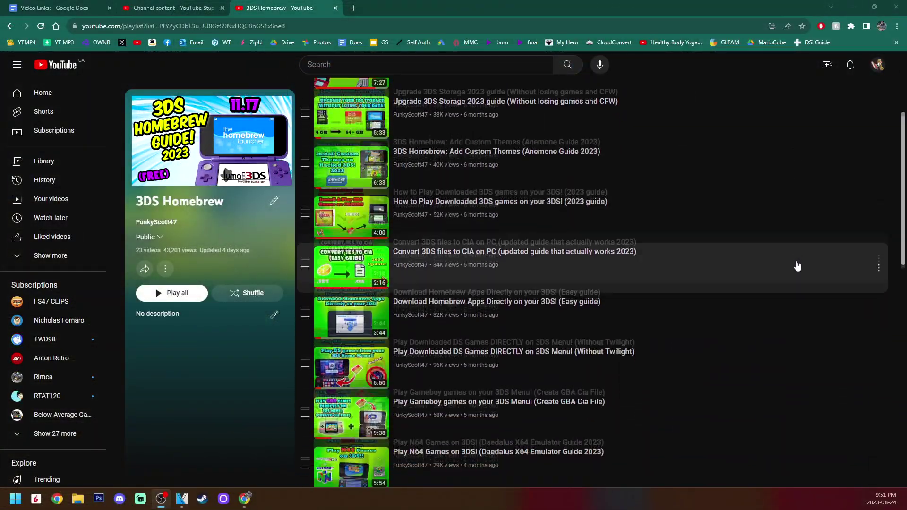
{"action": "scroll", "coordinate": [797, 266], "scroll_direction": "down", "scroll_amount": 10}
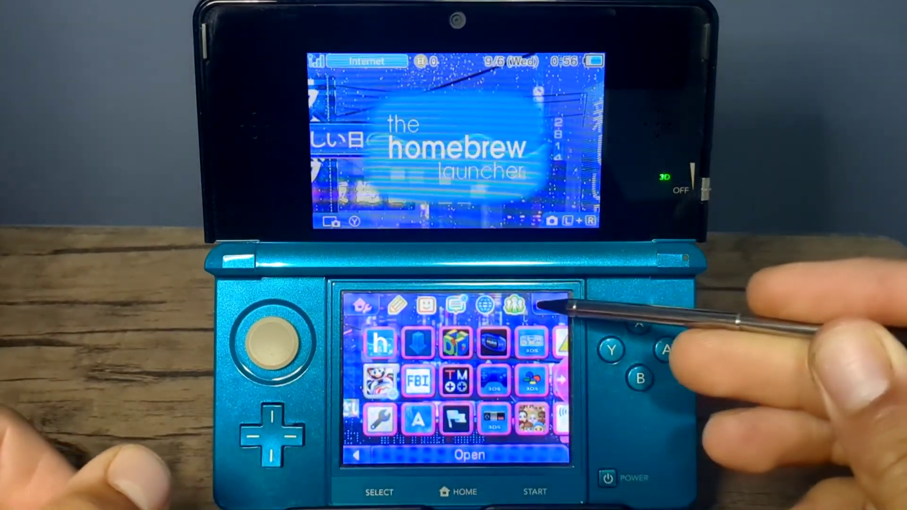
Enlarge the HOME Menu icons and preview the flag app and temperPCE banners.
{"action": "left_click", "coordinate": [541, 303]}
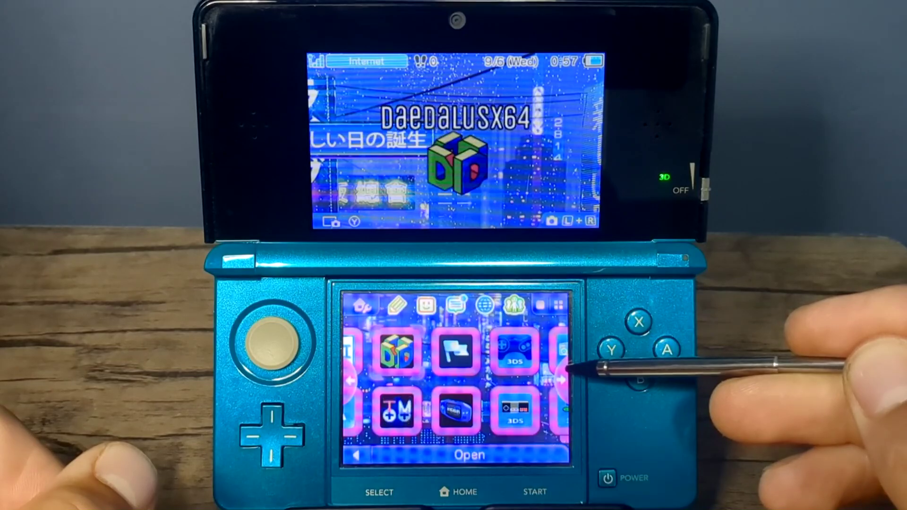
{"action": "left_click", "coordinate": [460, 350]}
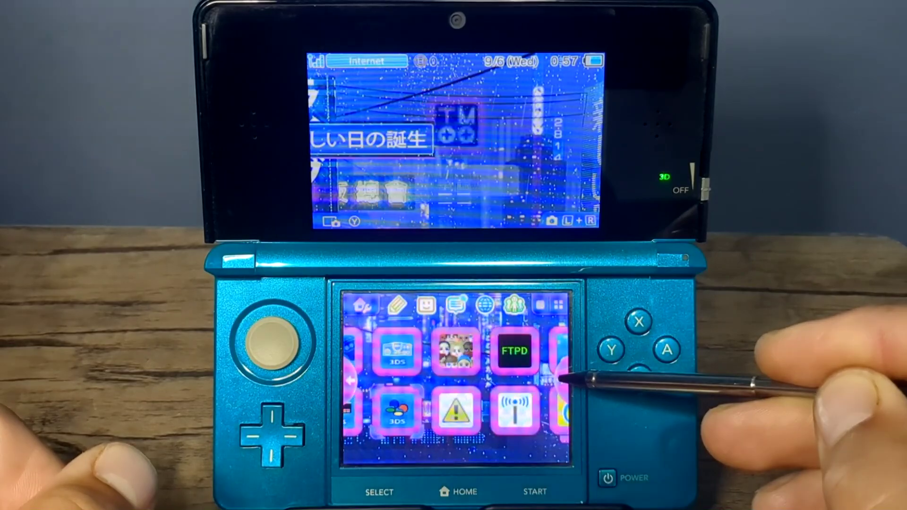
{"action": "left_click", "coordinate": [395, 368]}
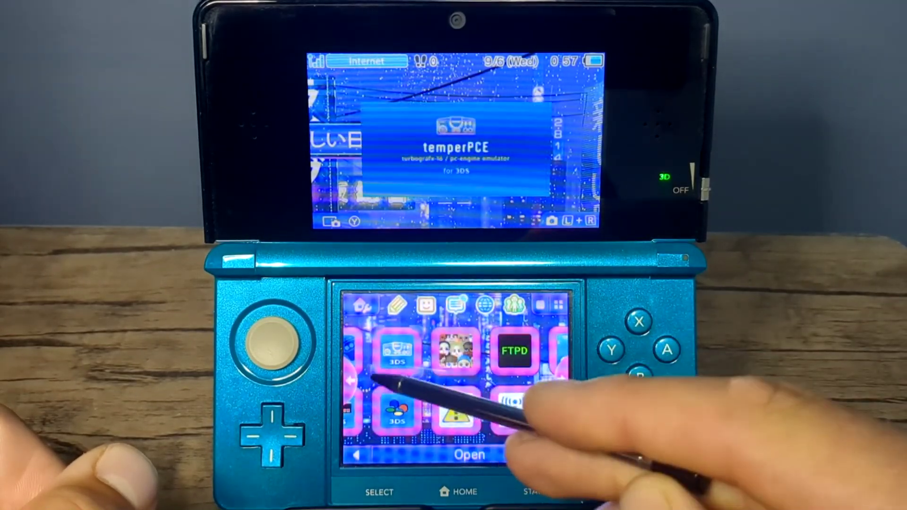
{"action": "left_click", "coordinate": [347, 380]}
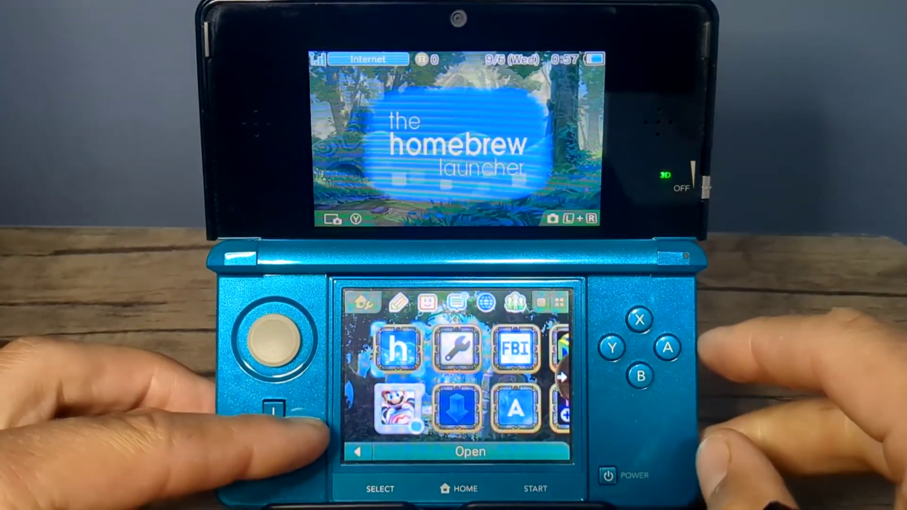
Launch System Settings and then the FBI app from the first page.
{"action": "key", "text": "Right"}
{"action": "key", "text": "Return"}
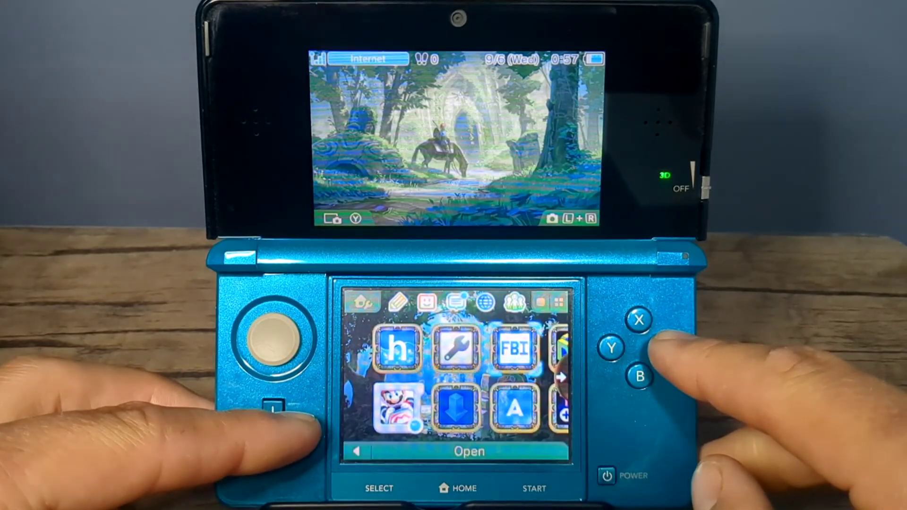
{"action": "key", "text": "Return"}
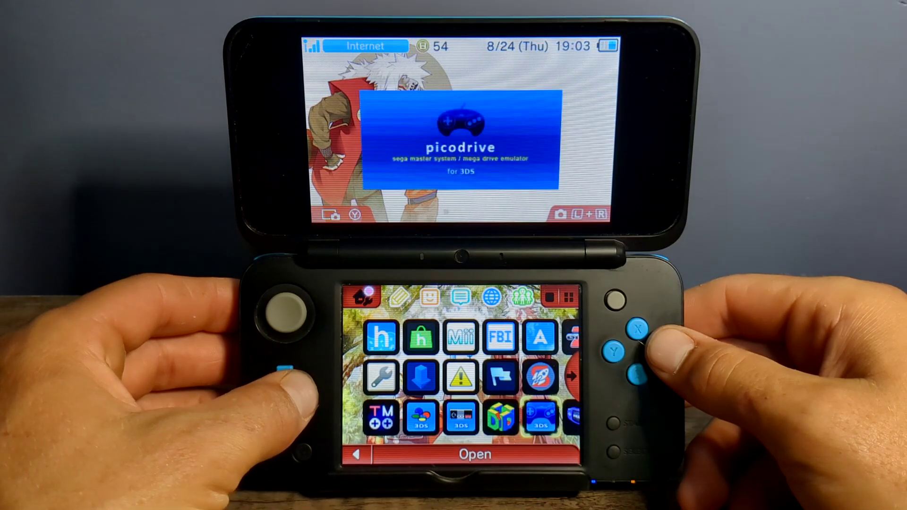
Go to the games page and select CTGP-7 so its banner fills the top screen.
{"action": "left_click", "coordinate": [571, 376]}
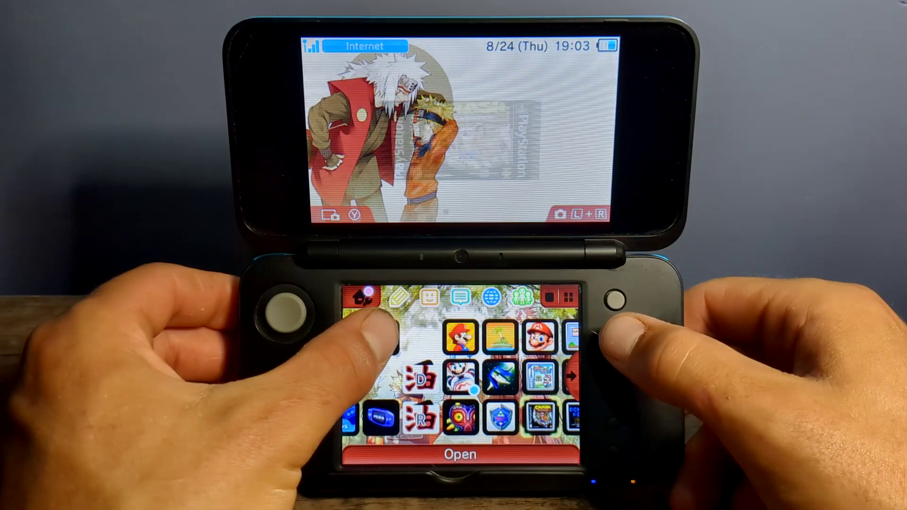
{"action": "key", "text": "Up"}
{"action": "key", "text": "Up"}
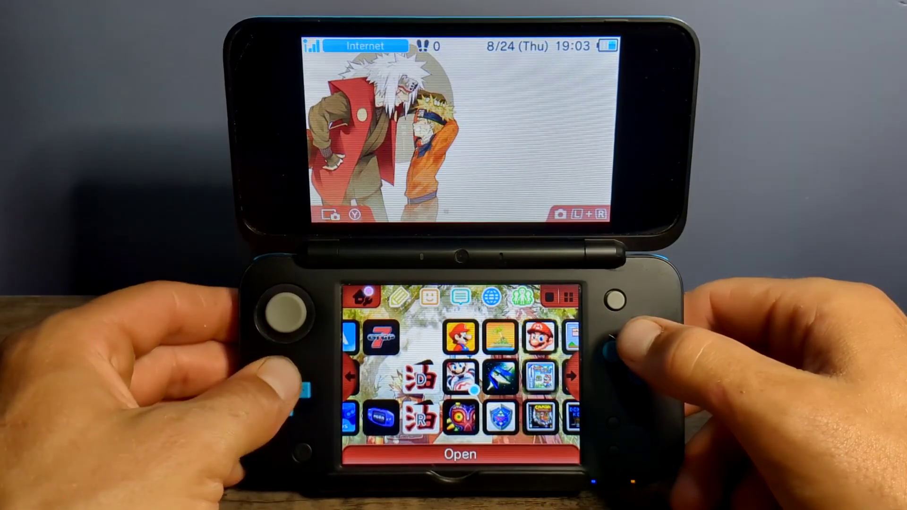
{"action": "key", "text": "Left"}
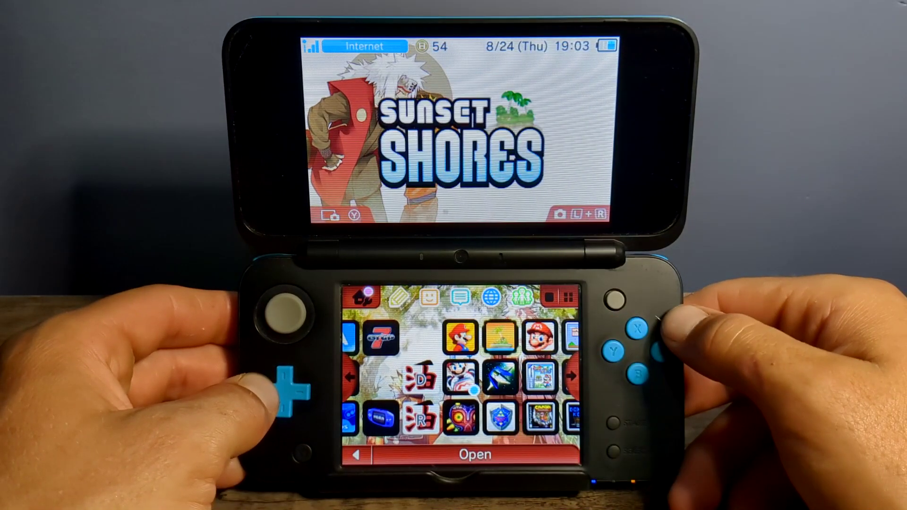
{"action": "key", "text": "Left"}
{"action": "key", "text": "Left"}
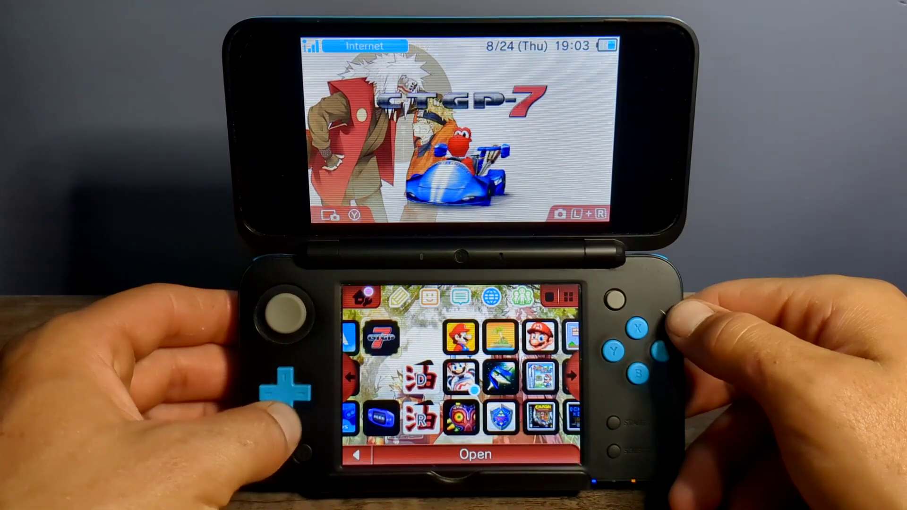